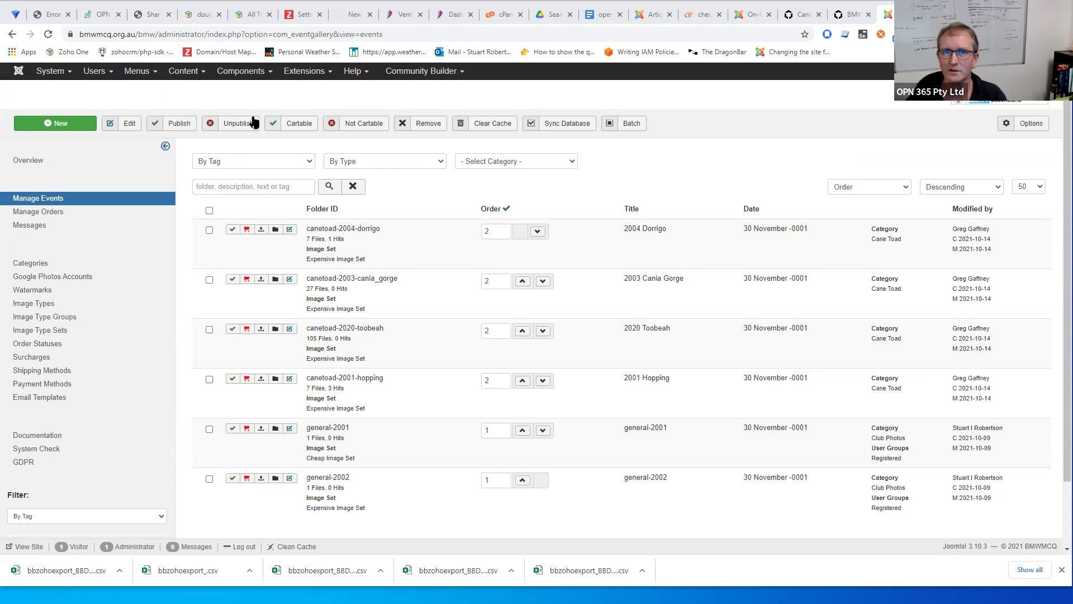
click(245, 71)
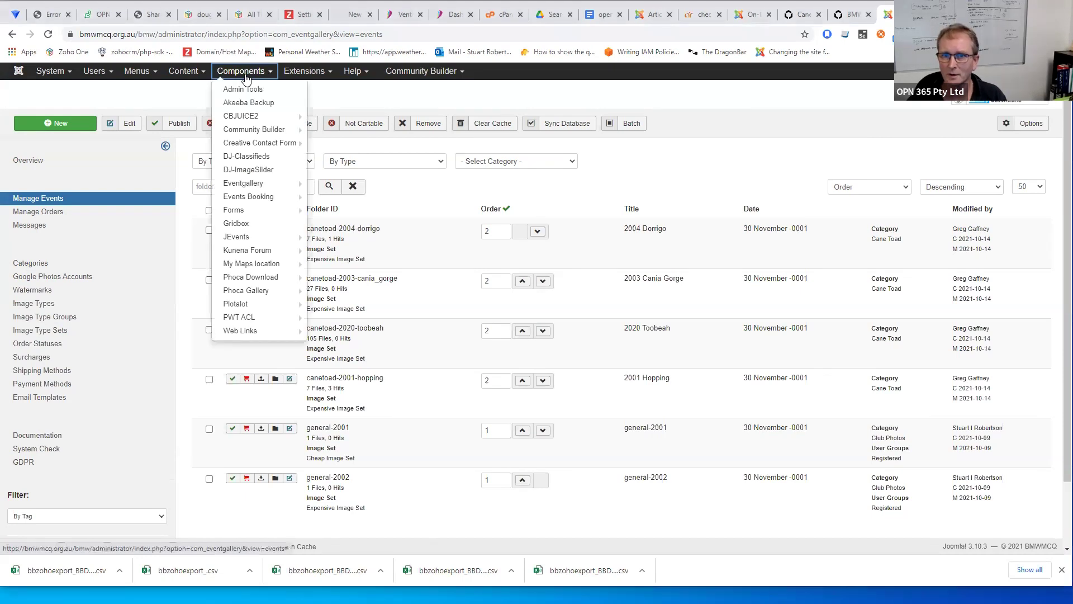
mouse_move(272, 184)
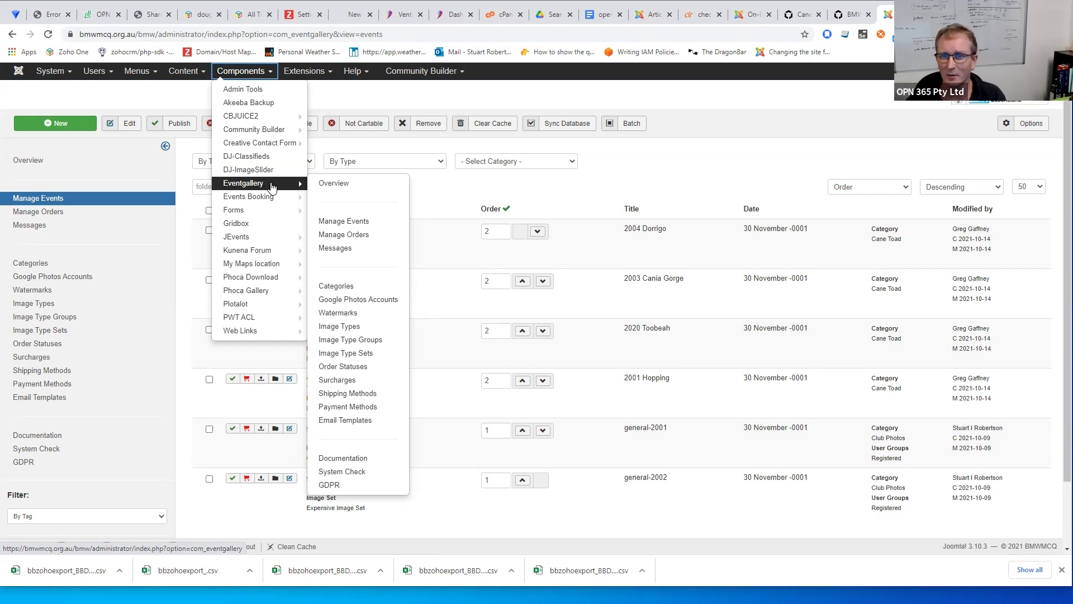
click(47, 201)
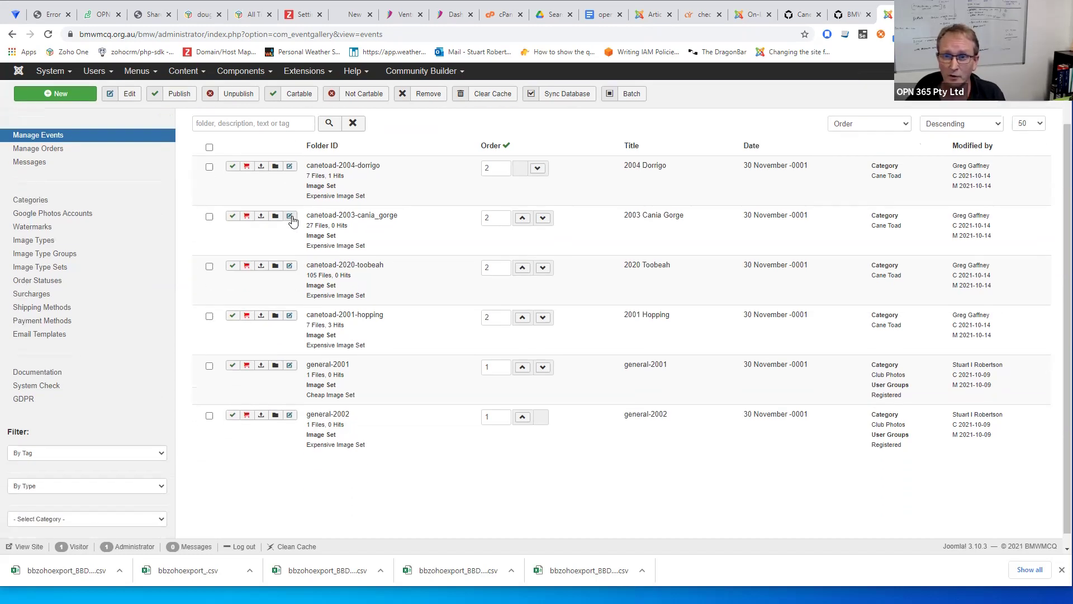
scroll(294, 211, down, 1)
scroll(297, 178, up, 1)
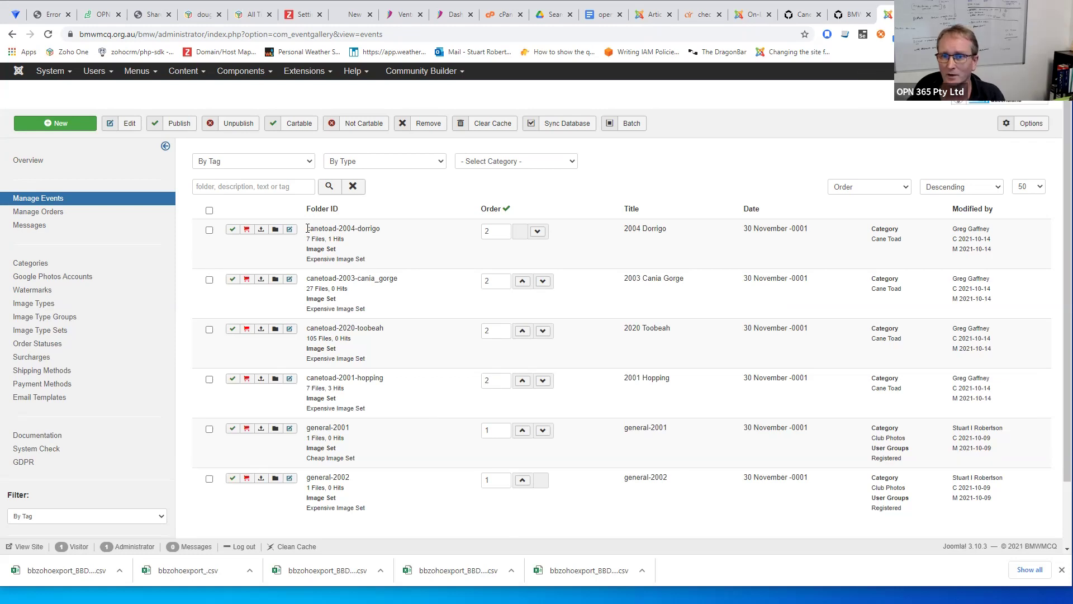
drag(308, 228, 382, 231)
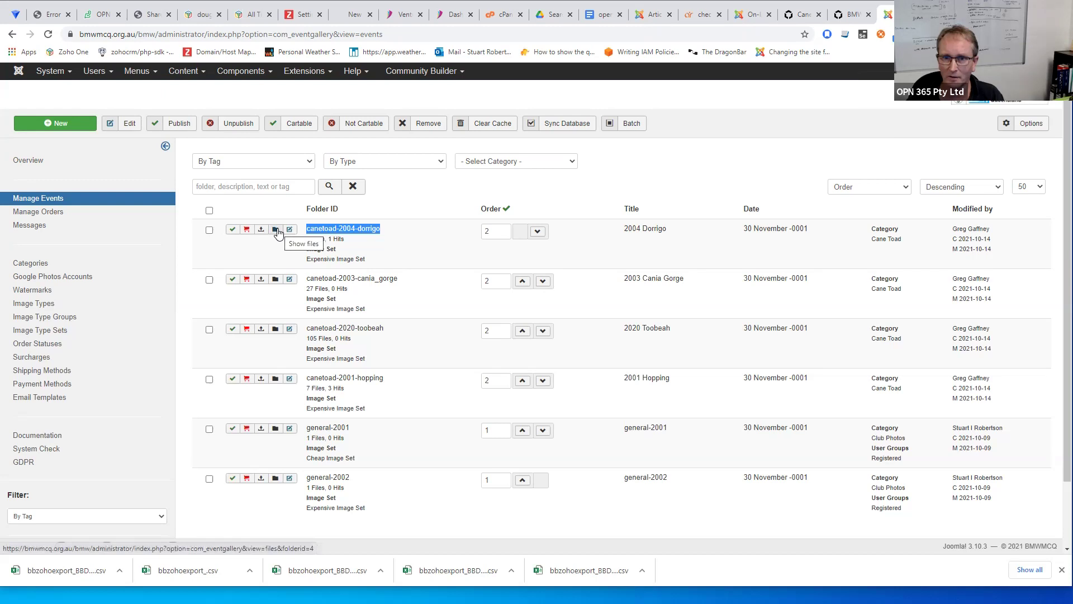
click(276, 230)
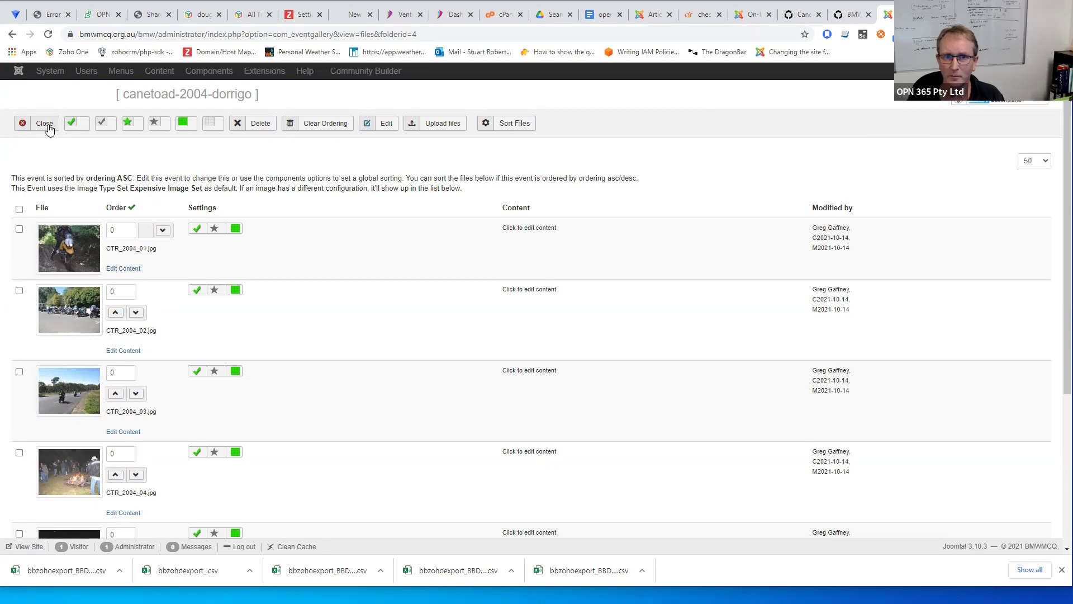
scroll(234, 239, down, 4)
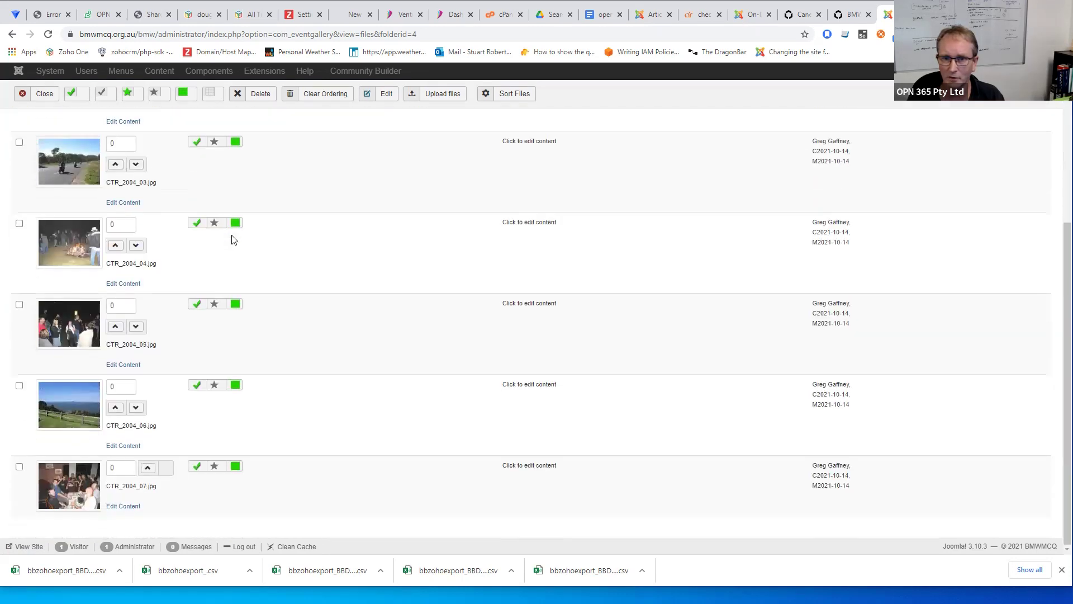
scroll(234, 239, up, 5)
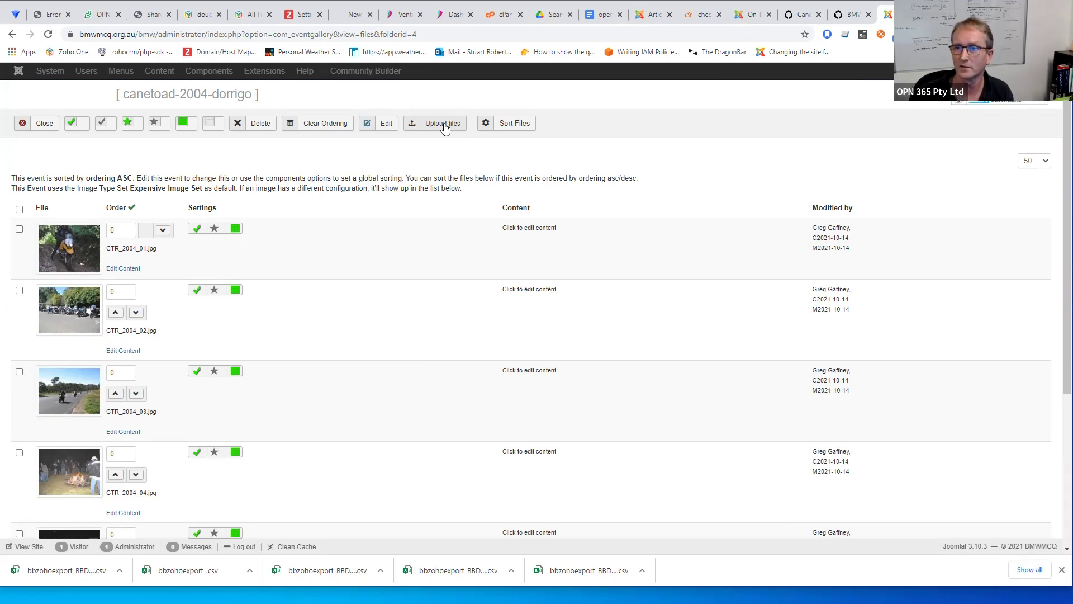
click(48, 130)
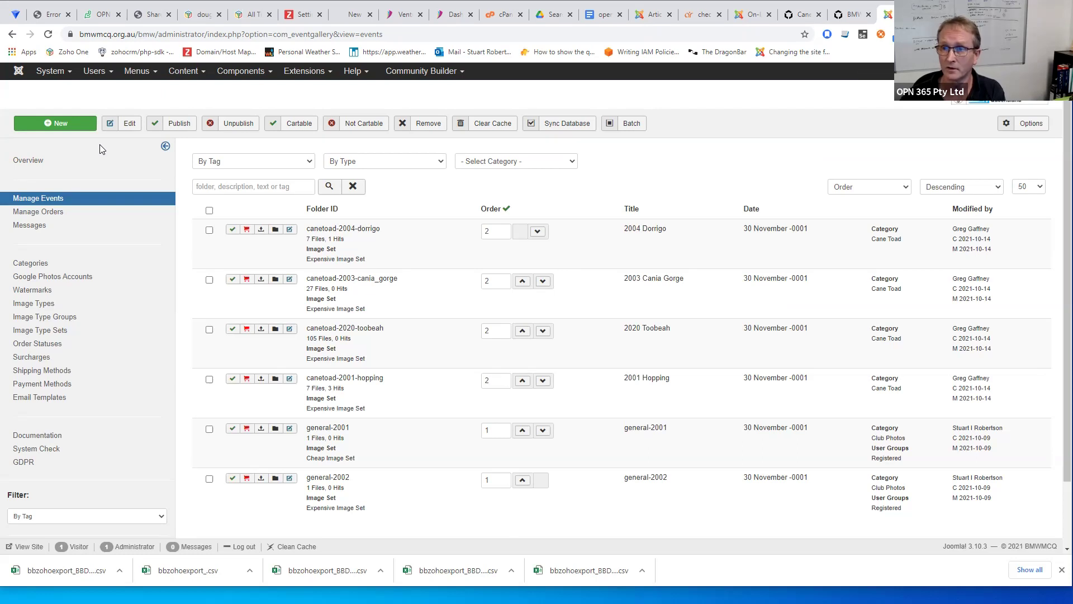
Step: Open the Sync Database page and tick canetoad-2001-hopping among the six listed events
click(563, 128)
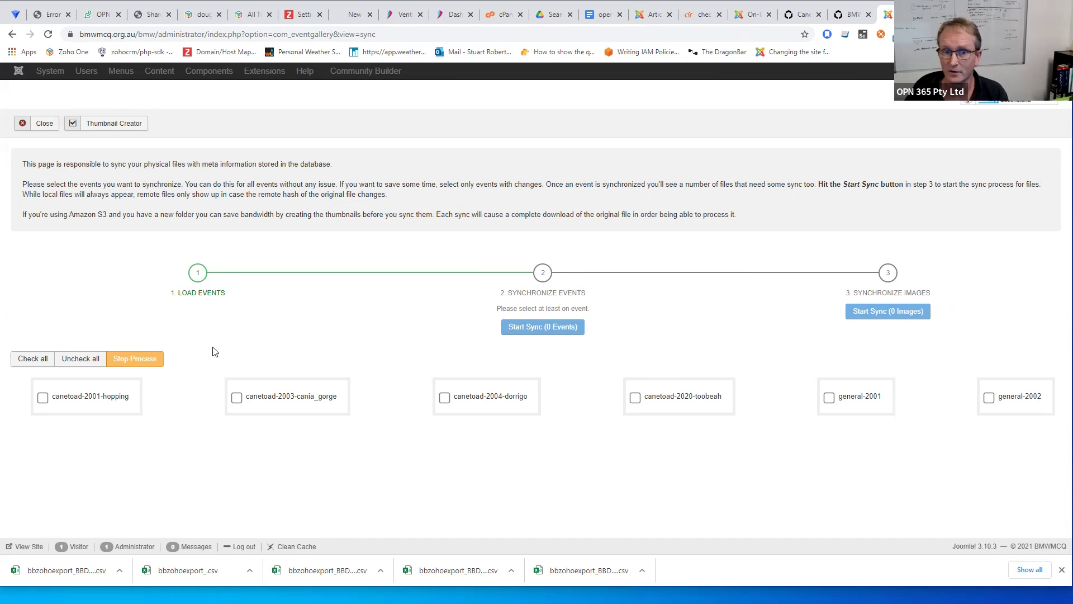
click(42, 398)
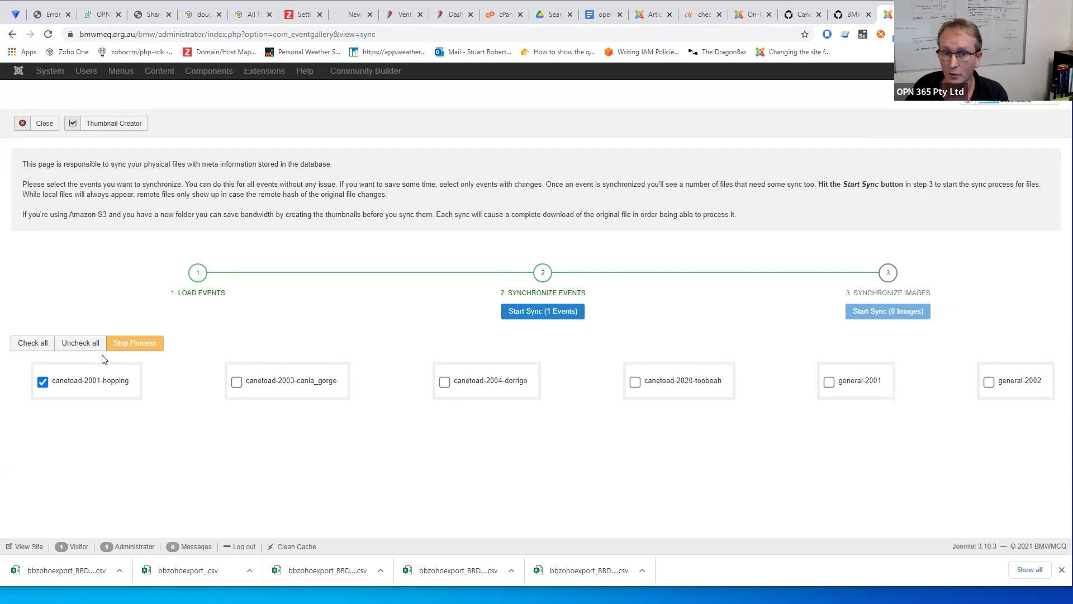
Step: Synchronise canetoad-2001-hopping, then go back to the Manage Events list of folders and file counts
click(523, 317)
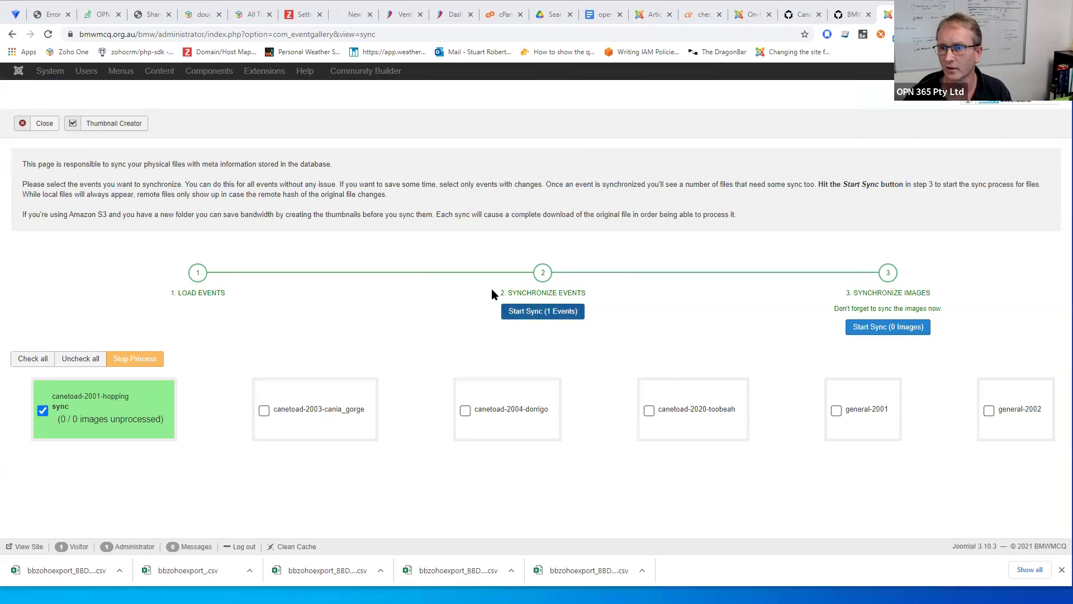
click(52, 124)
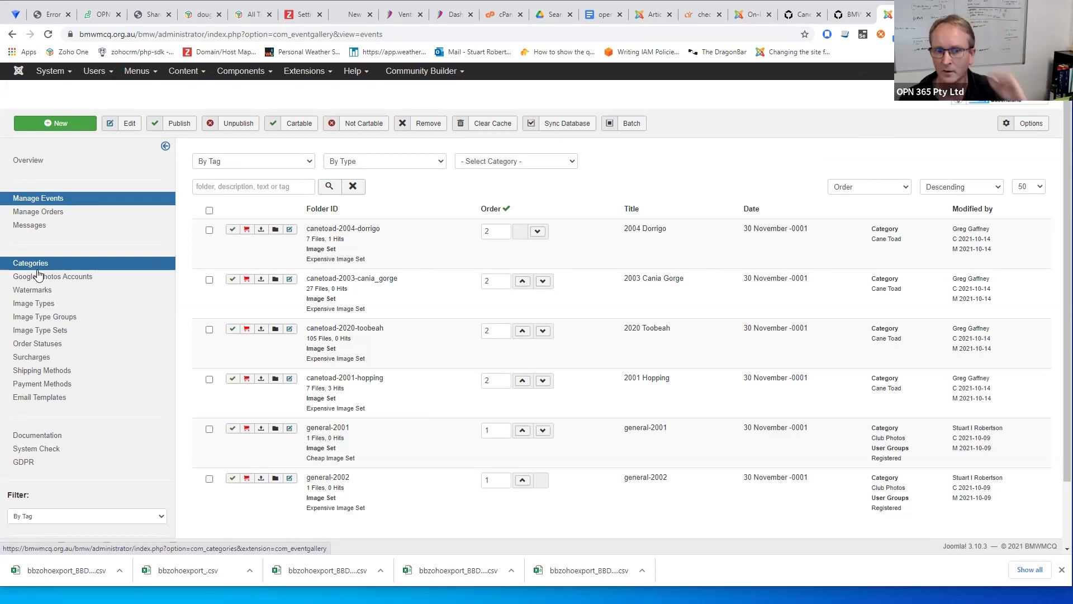
Step: Show the overview Statistics, highlighting the Events count of 6 and Files count of 149
click(26, 163)
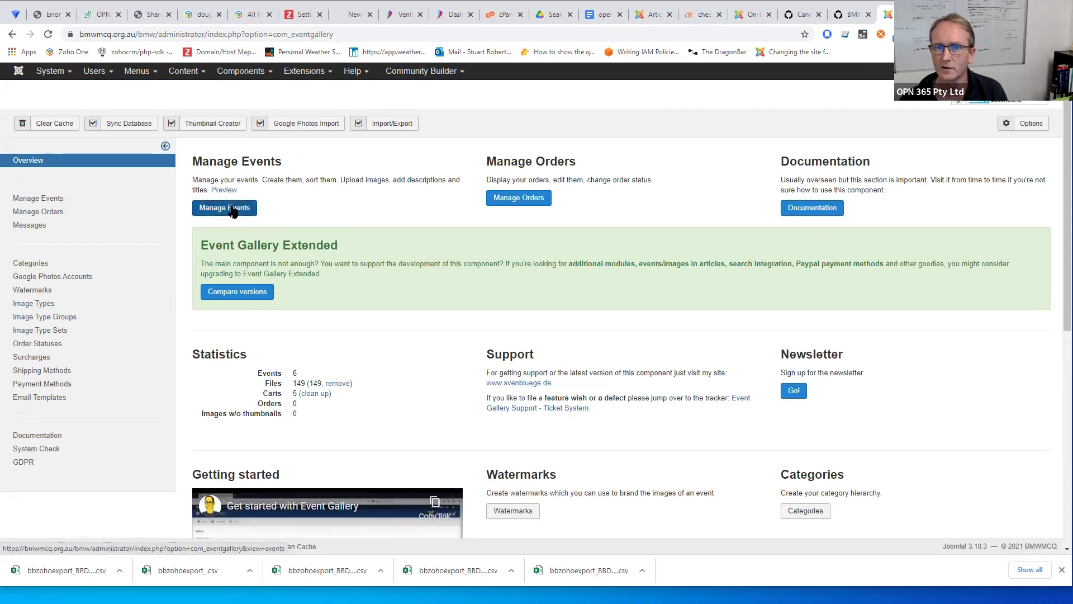
scroll(330, 288, down, 3)
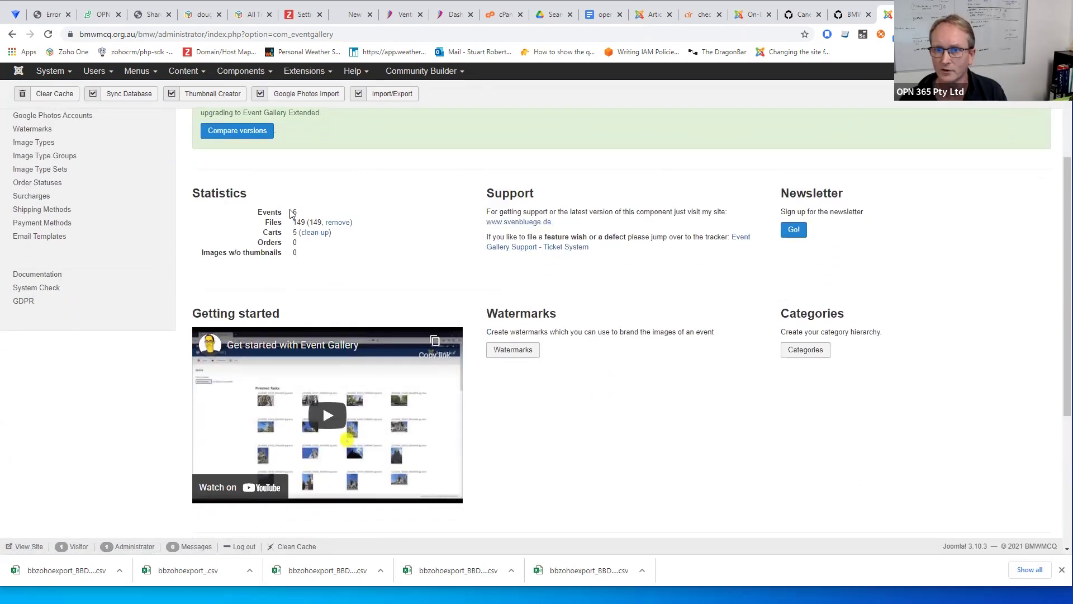
double_click(300, 213)
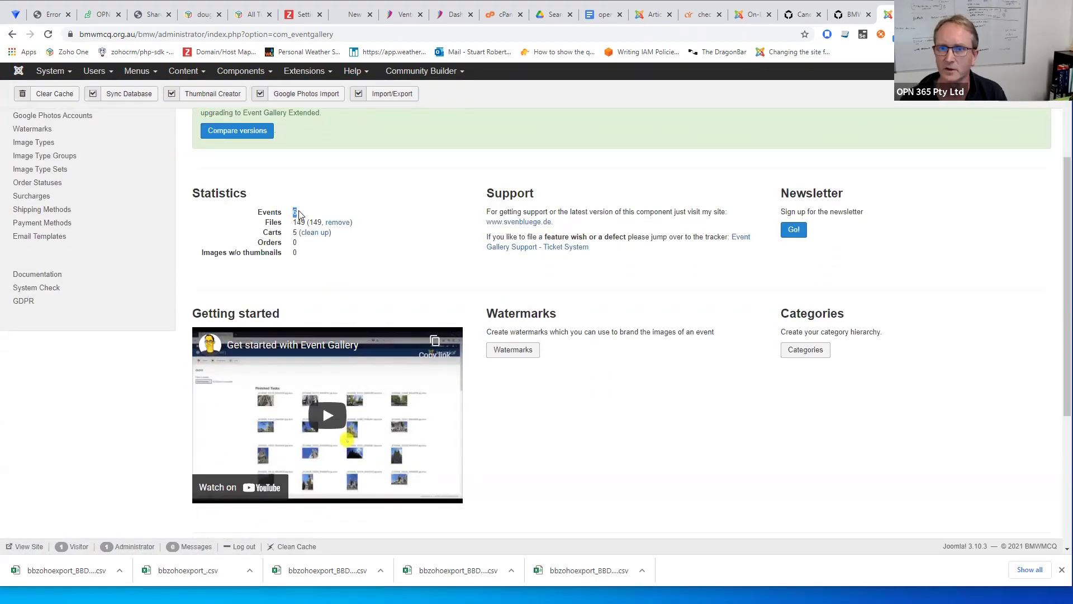
double_click(300, 222)
drag(312, 219, 360, 225)
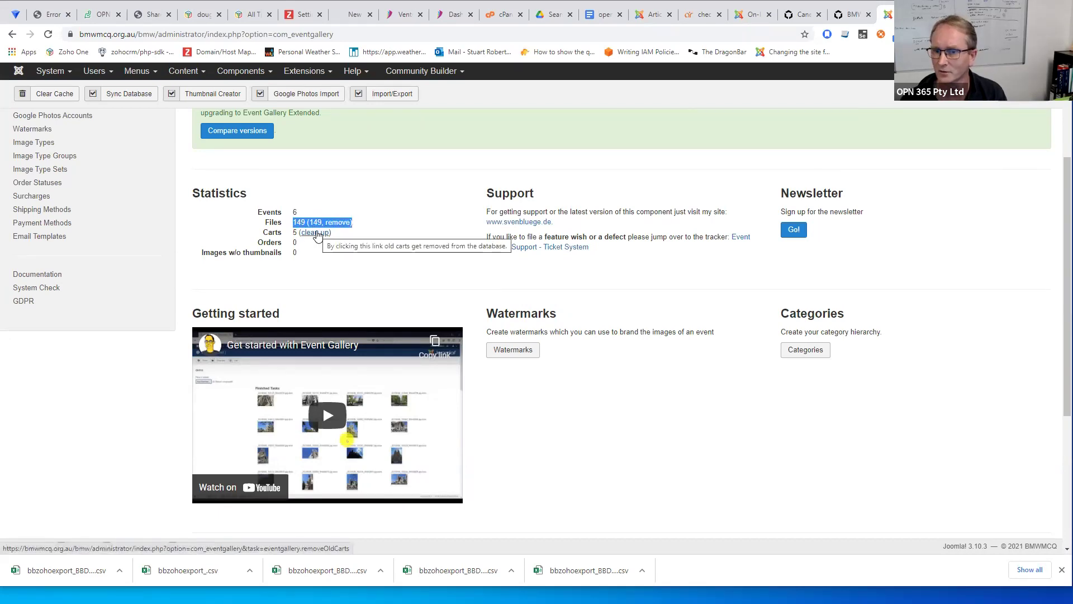
scroll(315, 250, down, 2)
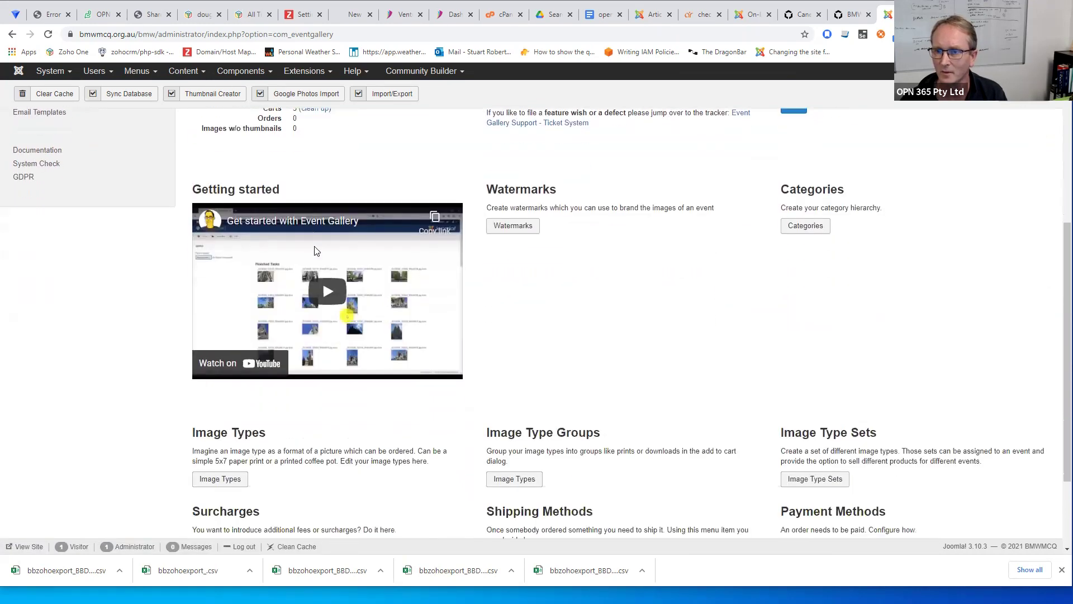
scroll(316, 250, down, 1)
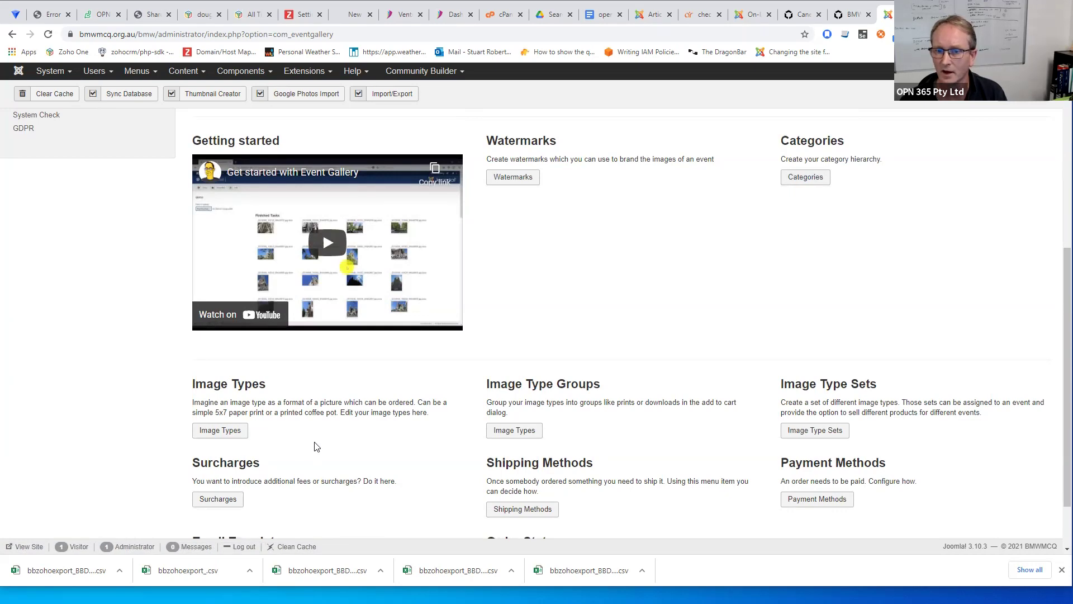
scroll(316, 447, up, 5)
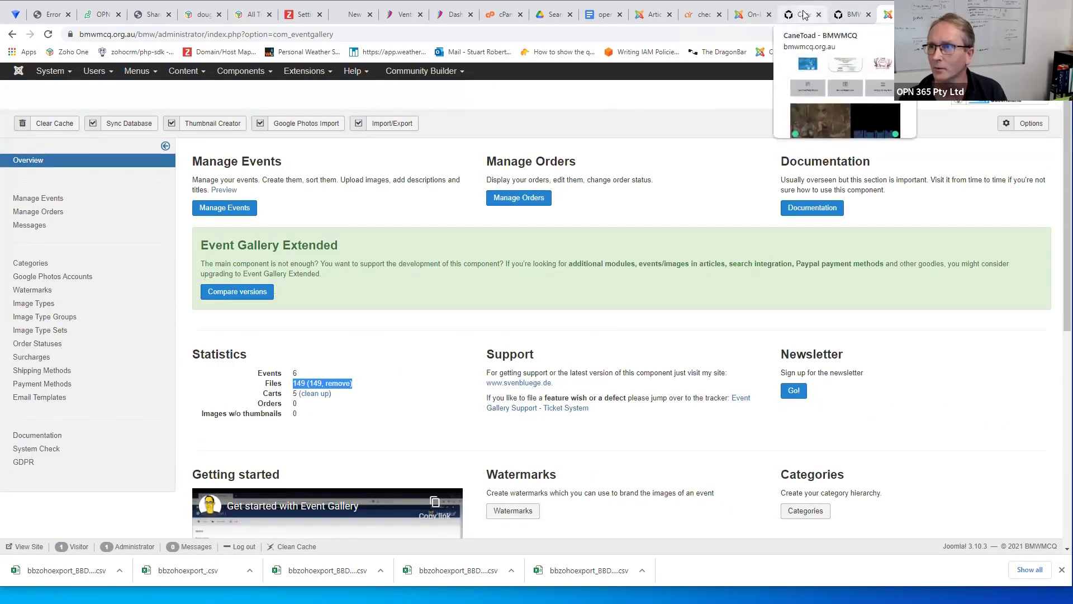
Step: On the public gallery, open the 2001 Hopping album and view its toadrally1 photo enlarged
click(851, 15)
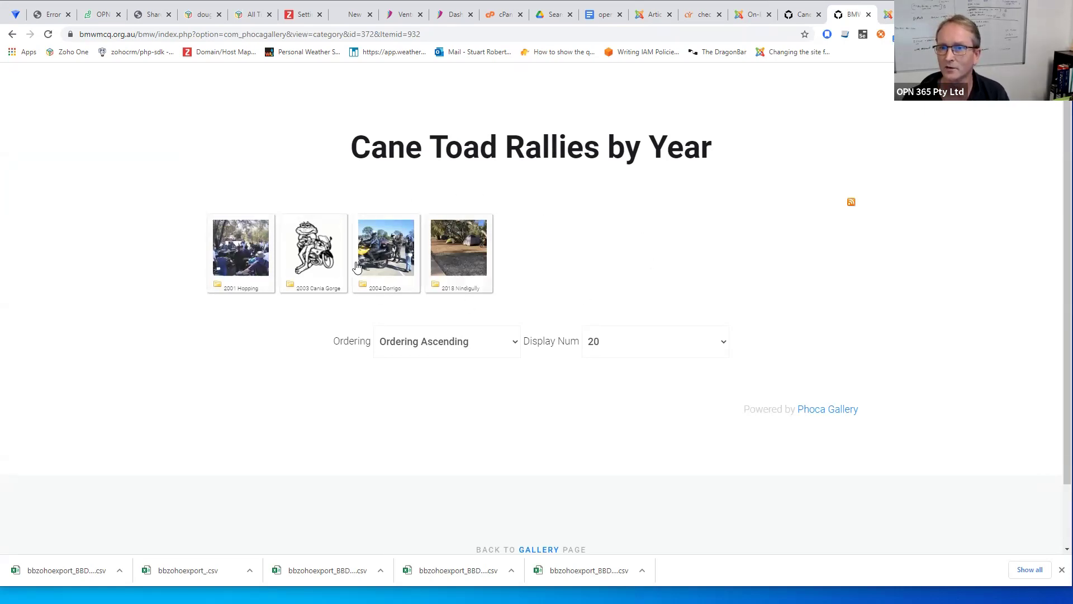
click(245, 257)
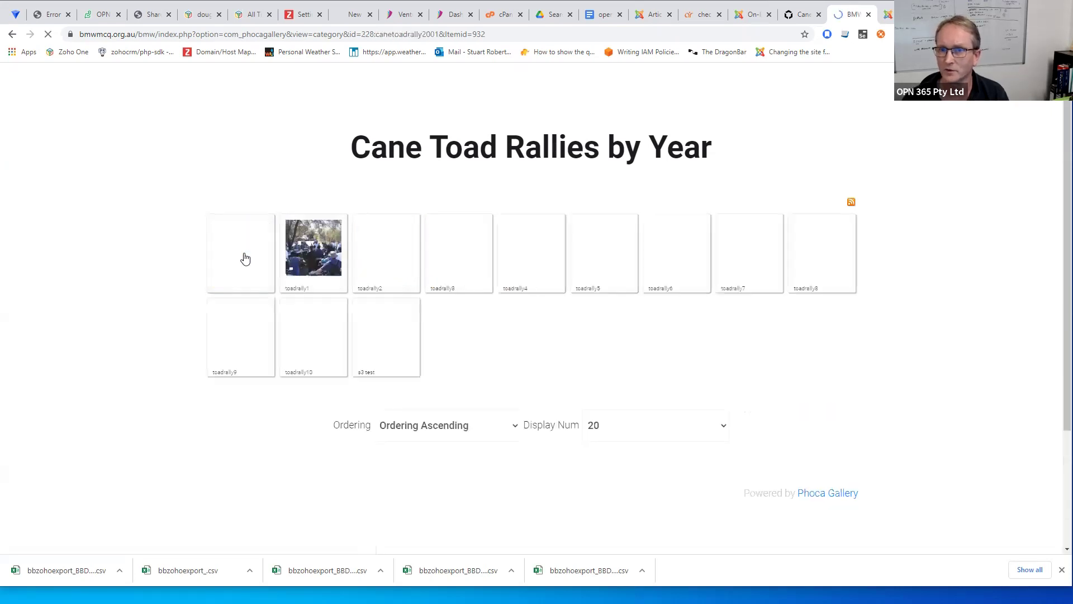
click(316, 254)
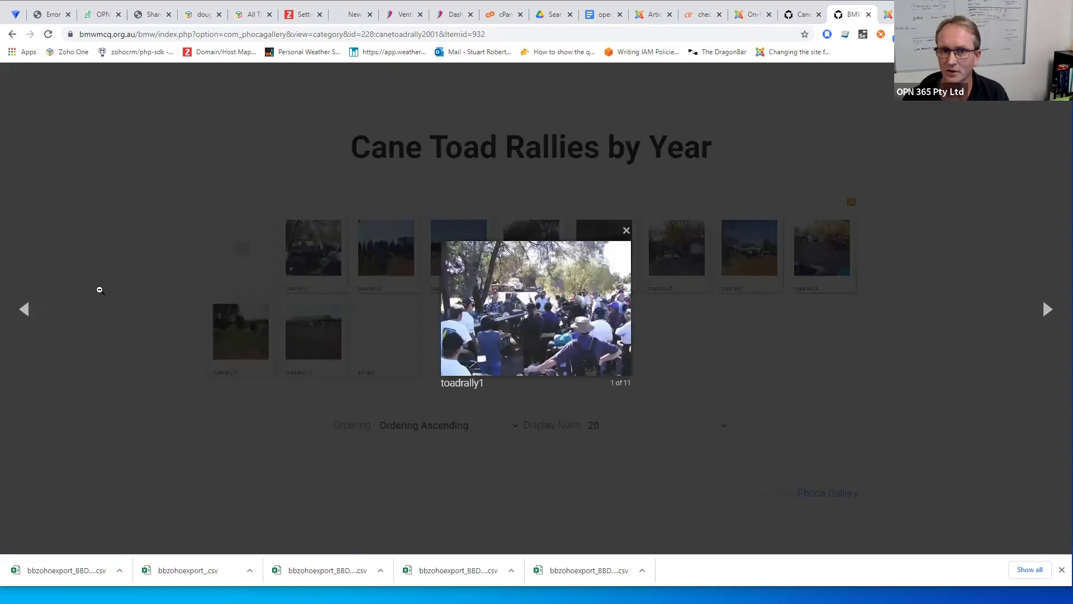
click(35, 308)
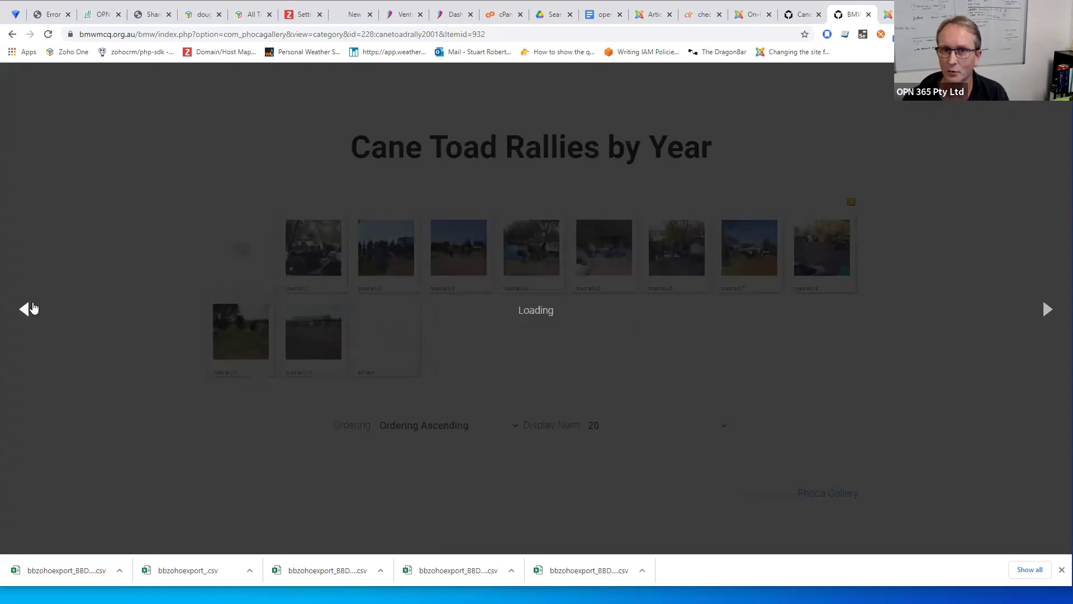
click(1048, 309)
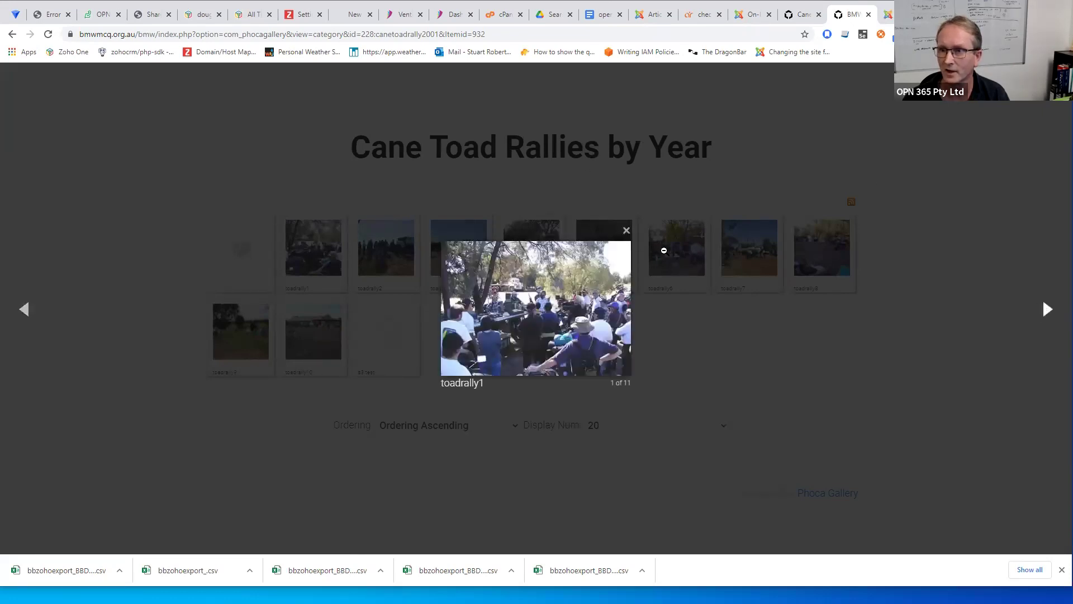
click(627, 231)
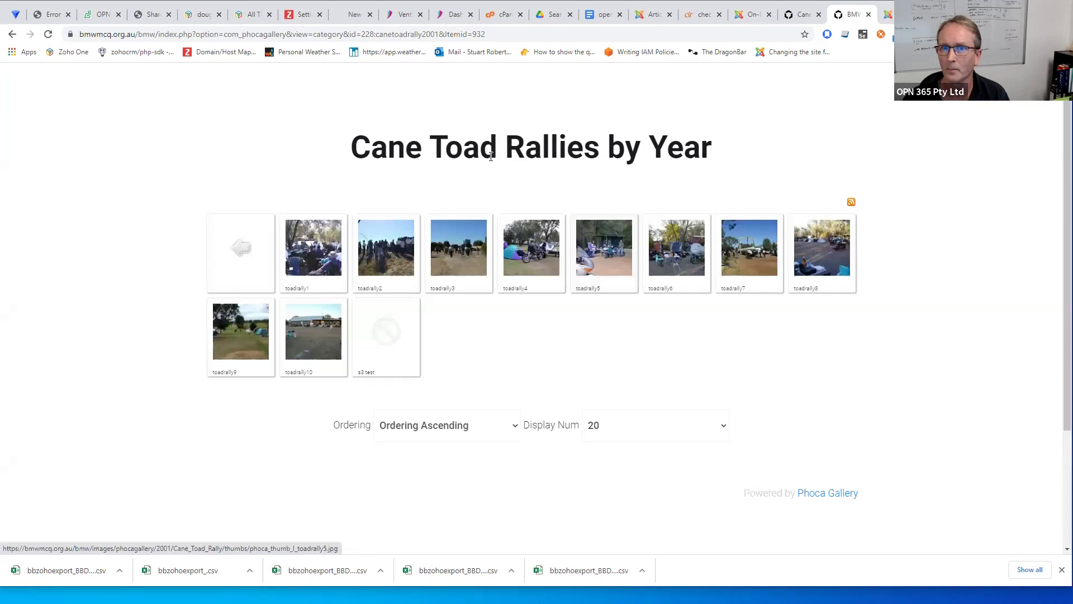
Step: Open the 2004 Dorrigo album and view photos 01_a and 02_i enlarged
click(246, 250)
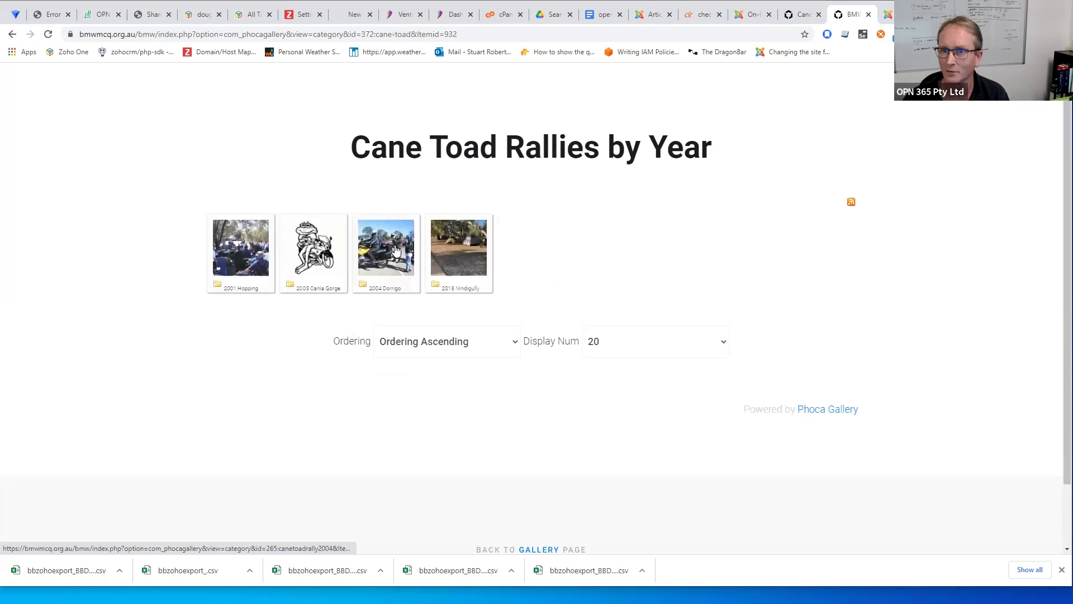
click(396, 250)
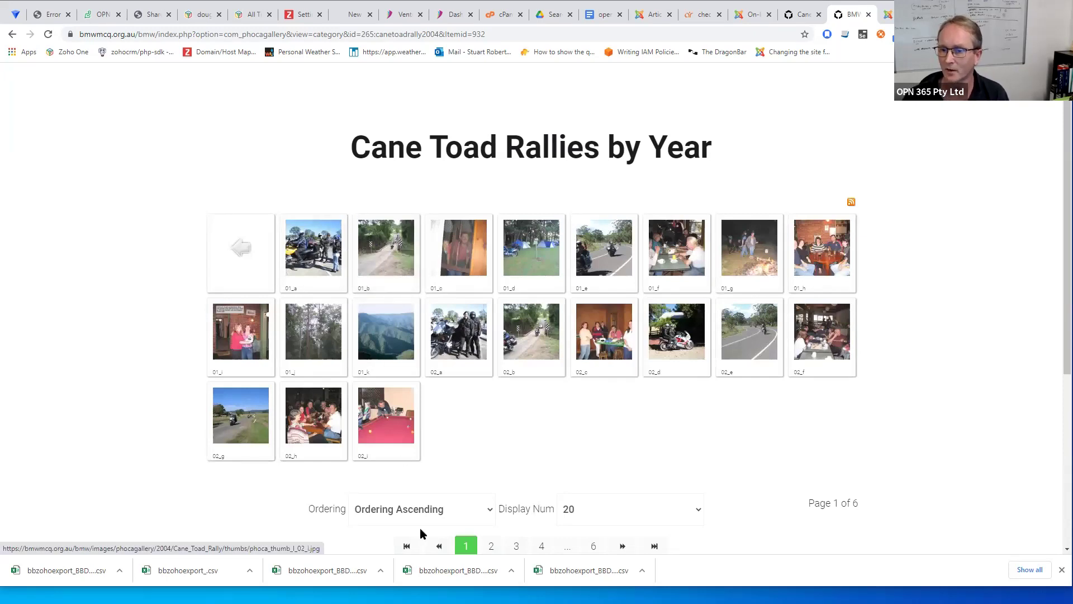
click(322, 261)
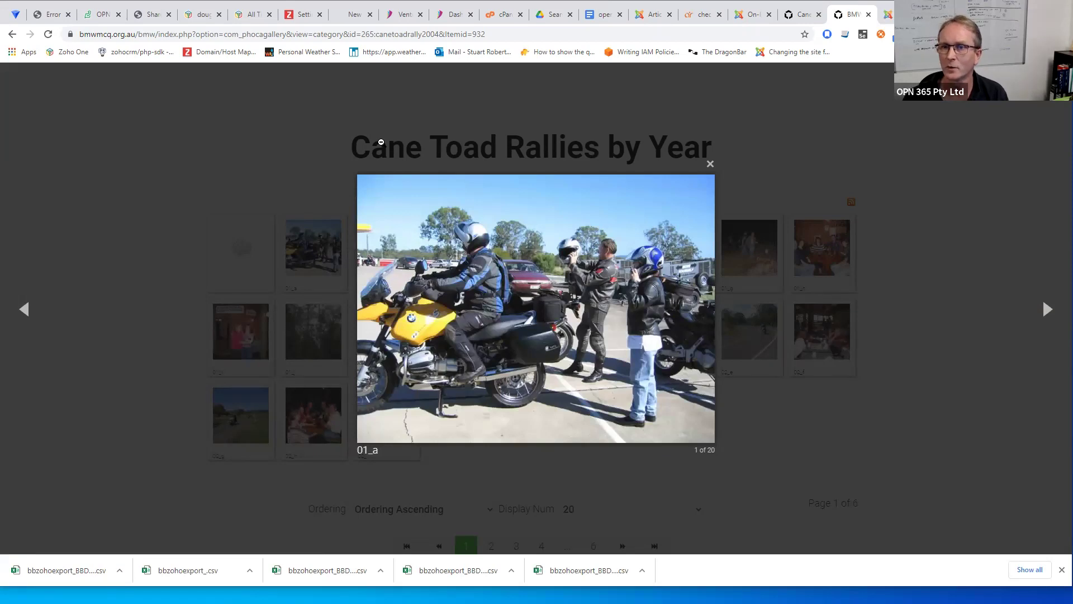
click(36, 308)
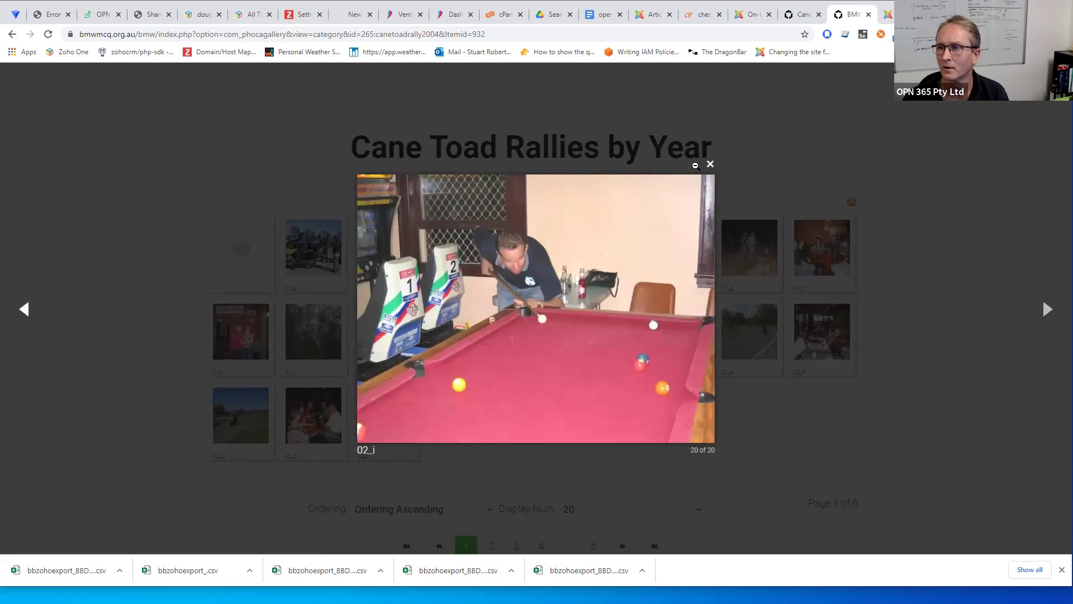
click(710, 163)
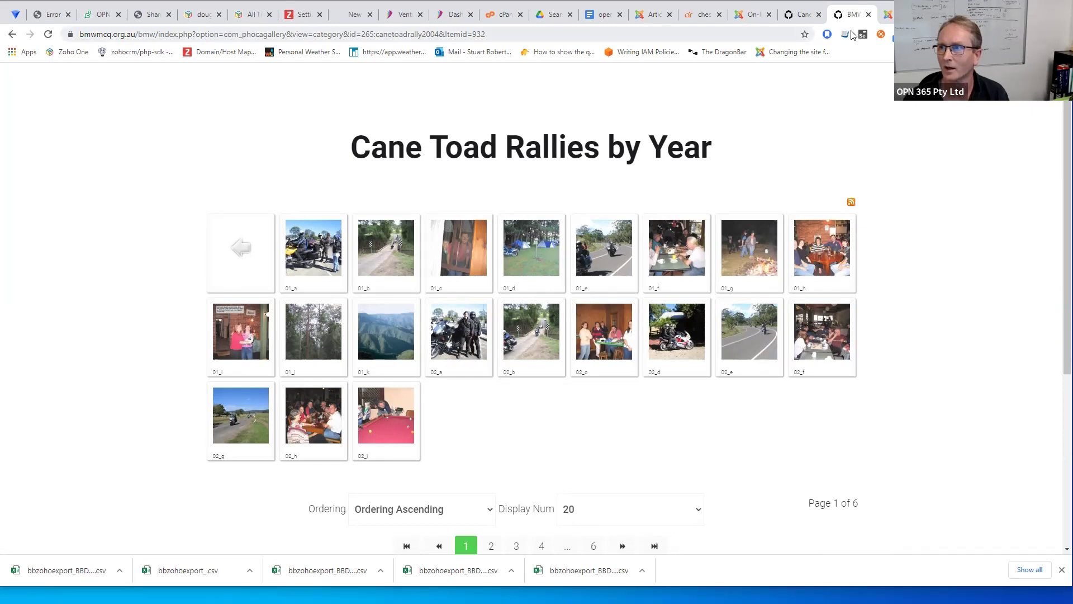
Step: Return to the Event Gallery admin overview showing 6 events and 149 files
click(889, 14)
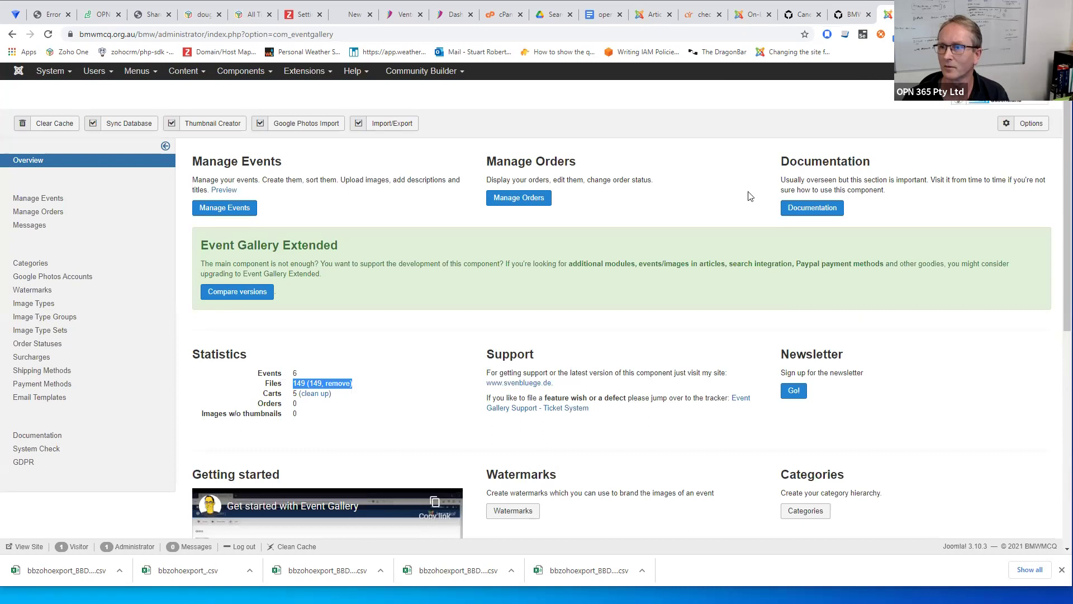
scroll(734, 200, down, 1)
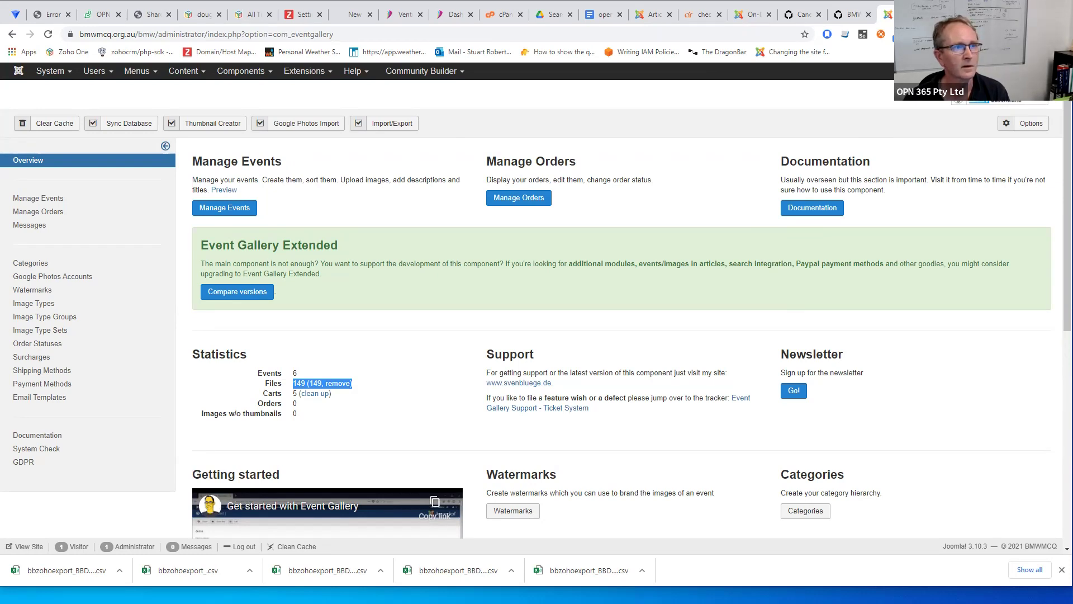
key(alt+Tab)
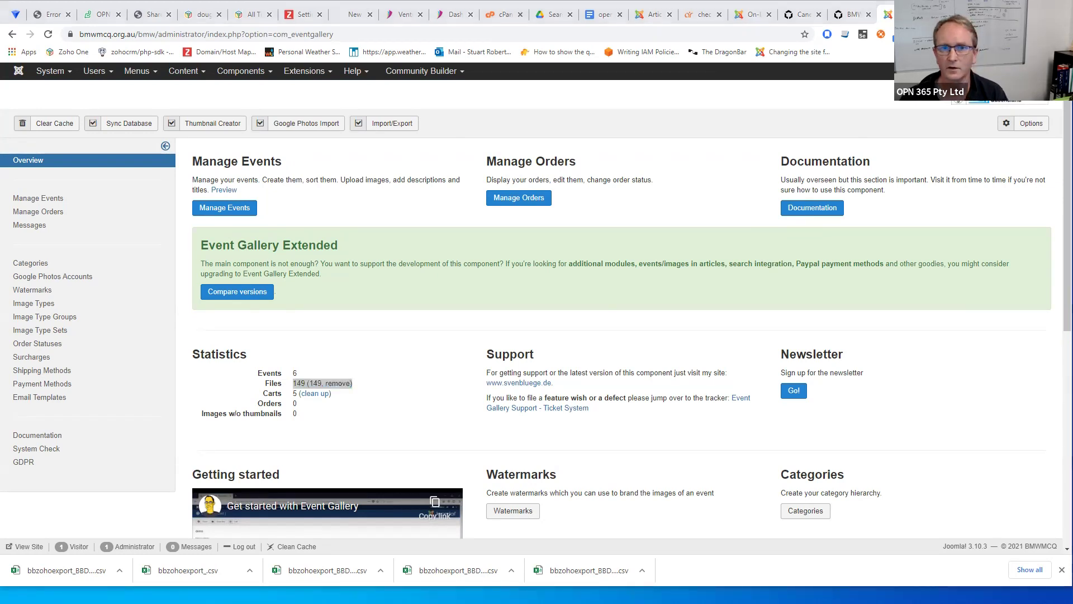
Step: Open Event Gallery Options and browse the Image, Cart, Checkout, Categories and Events - List tabs
click(1022, 125)
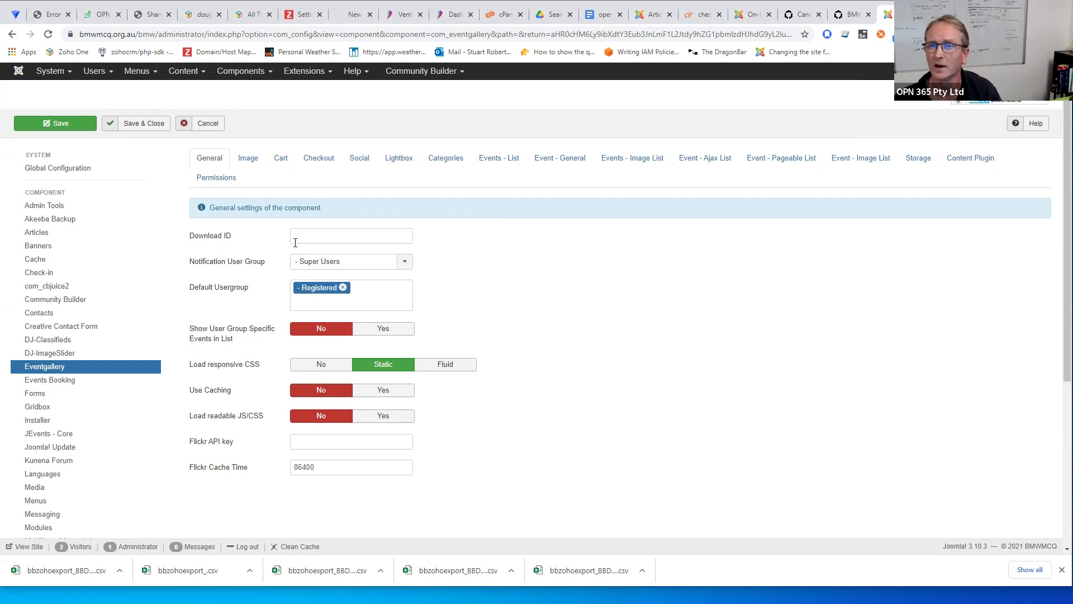
click(250, 160)
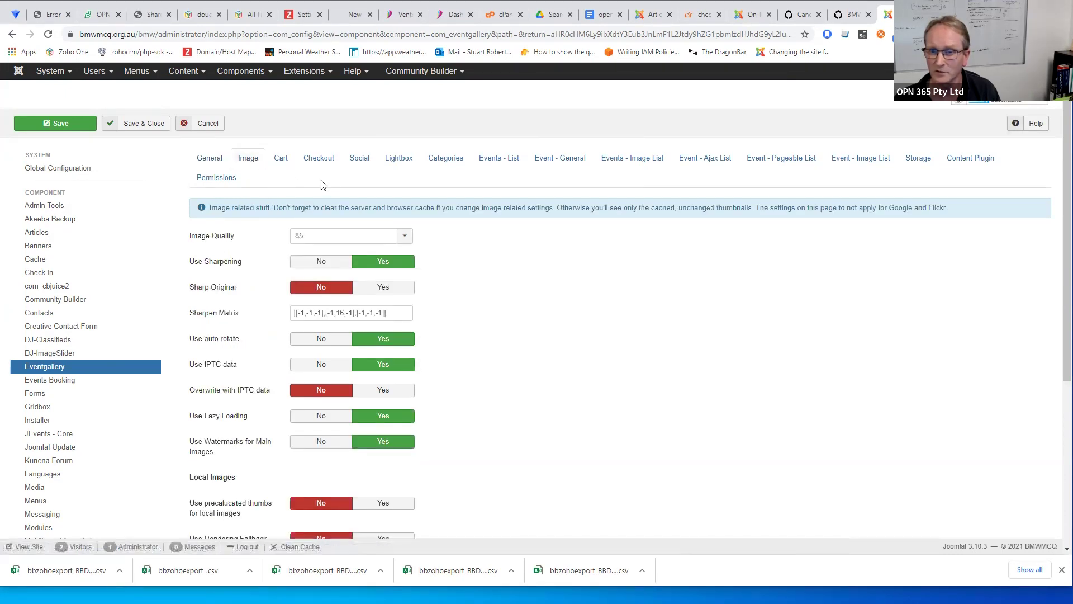
scroll(521, 223, down, 3)
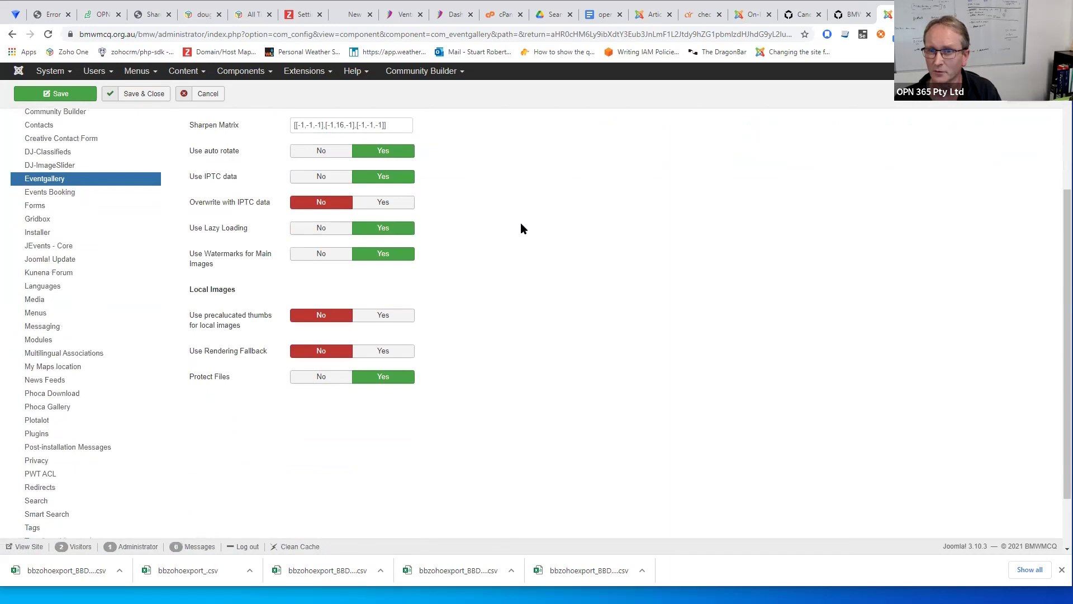
scroll(522, 228, up, 3)
click(290, 160)
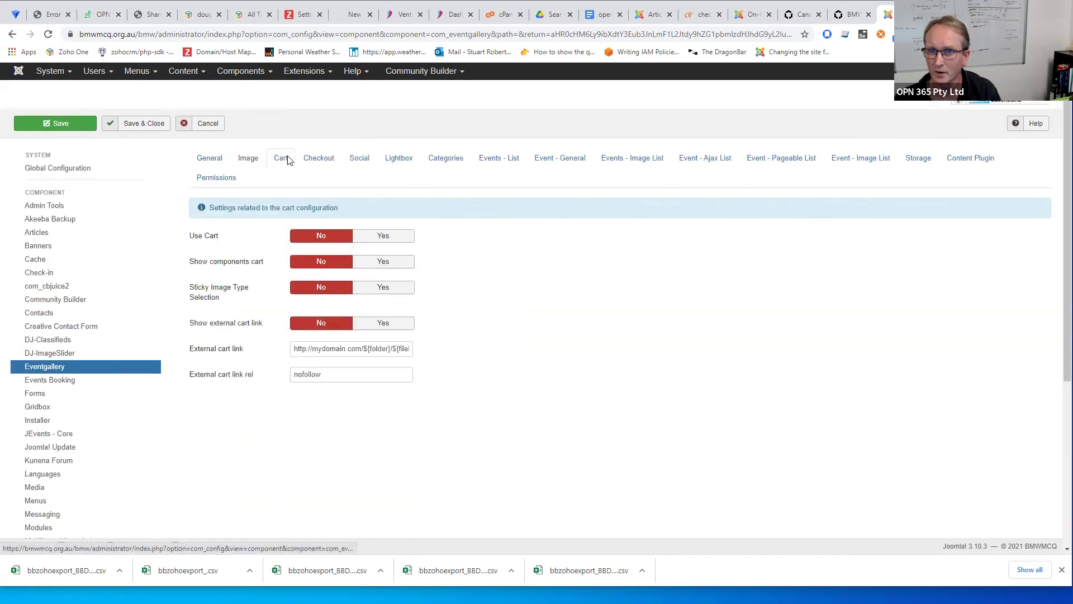
click(319, 160)
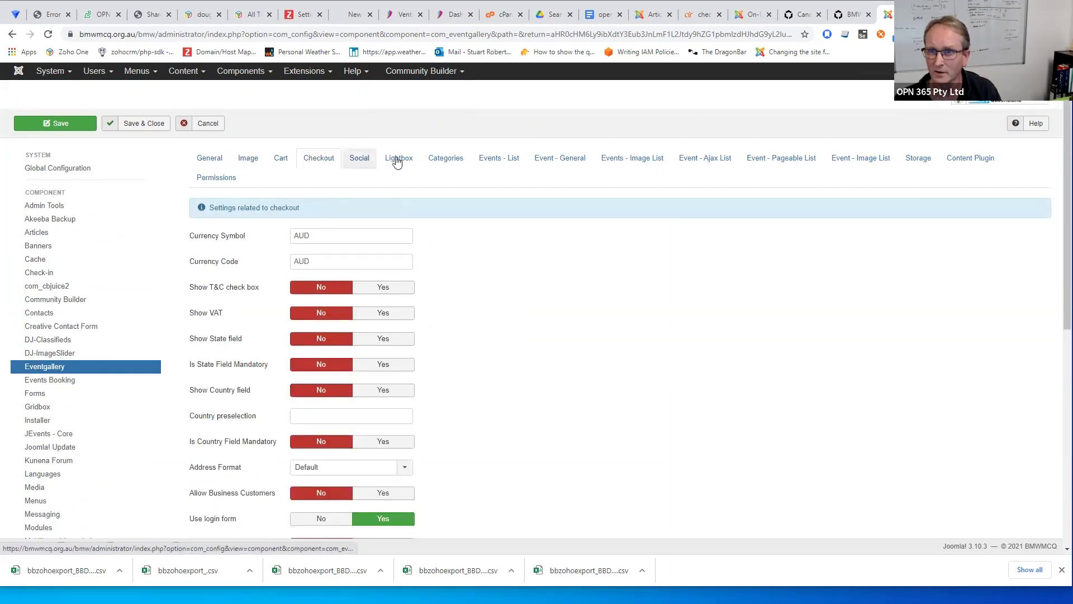
click(439, 160)
click(496, 162)
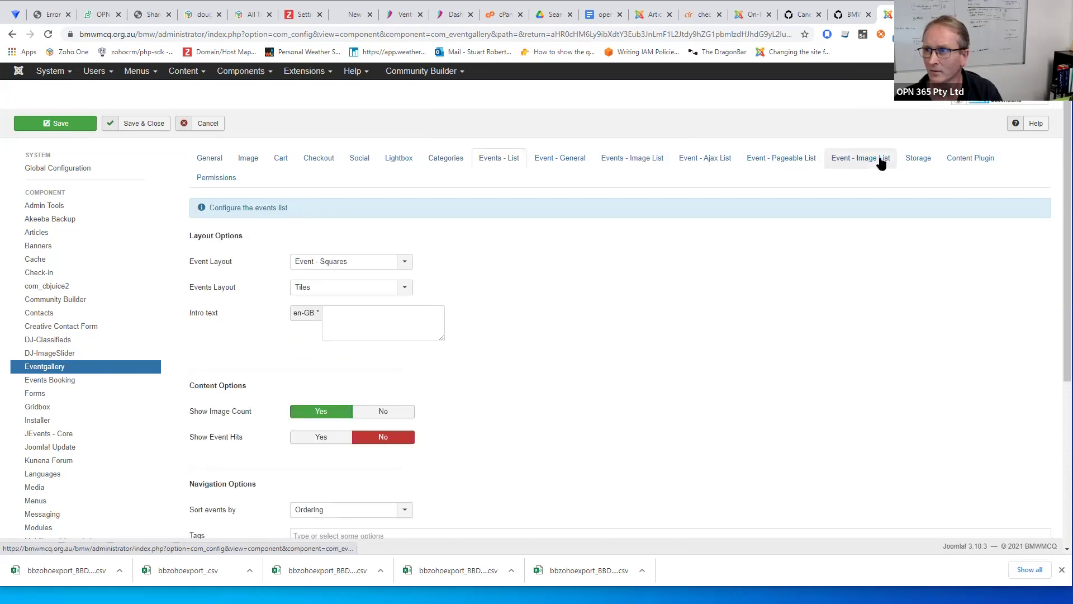
Step: Show Storage settings: Amazon S3 bucket bmwmcq-images in ap-southeast-2, sync batch size 25
click(918, 161)
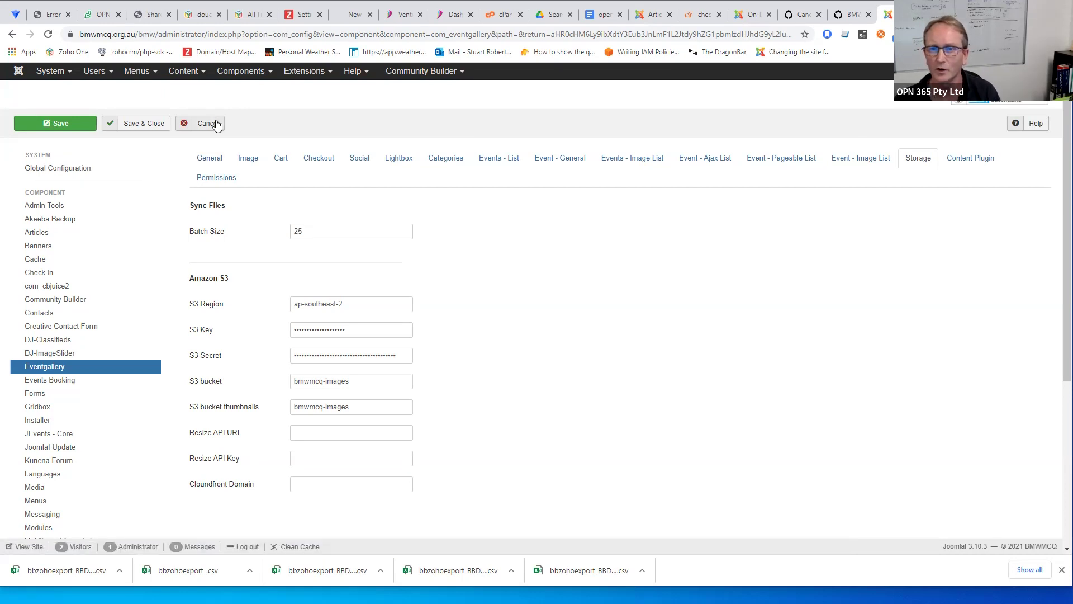
Step: Cancel out of the options without saving, returning to the Event Gallery overview
click(219, 127)
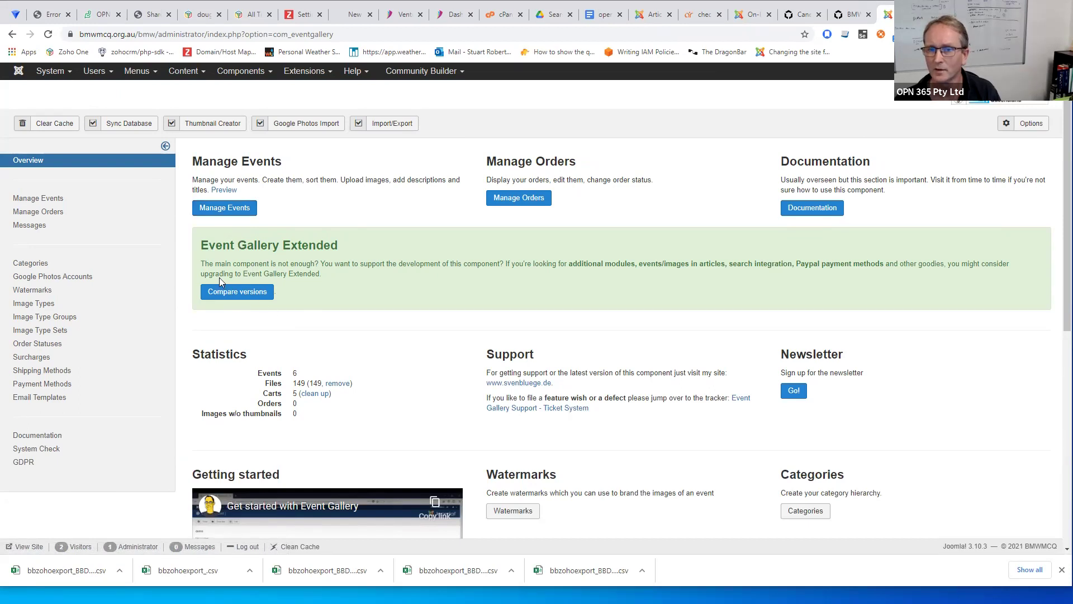
Step: Open the Core versus Extended comparison, scroll through its table, then return to the admin overview
click(234, 291)
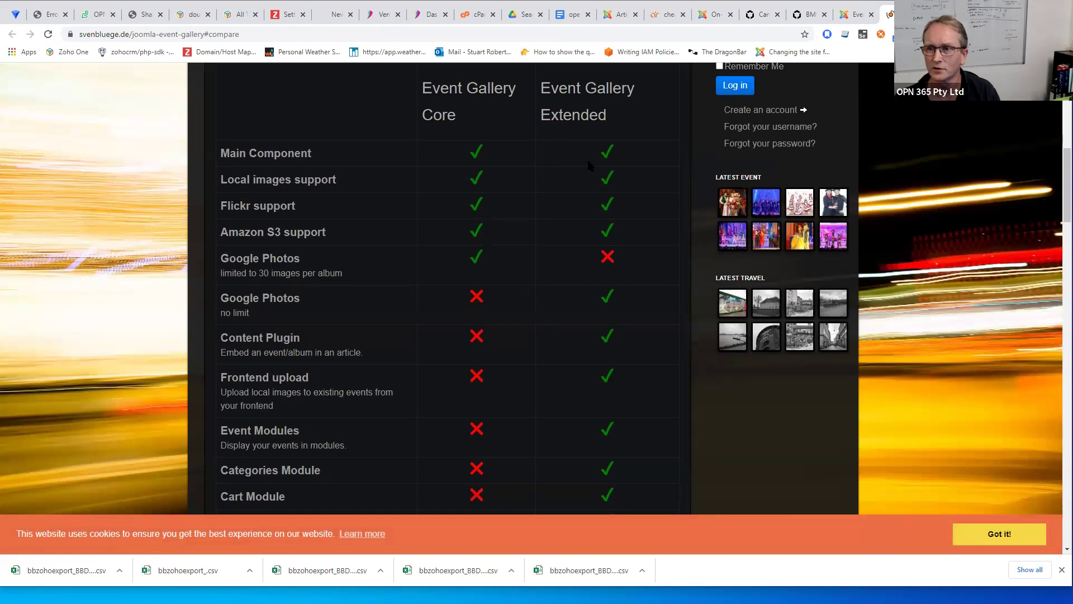
scroll(610, 179, down, 1)
scroll(611, 184, down, 1)
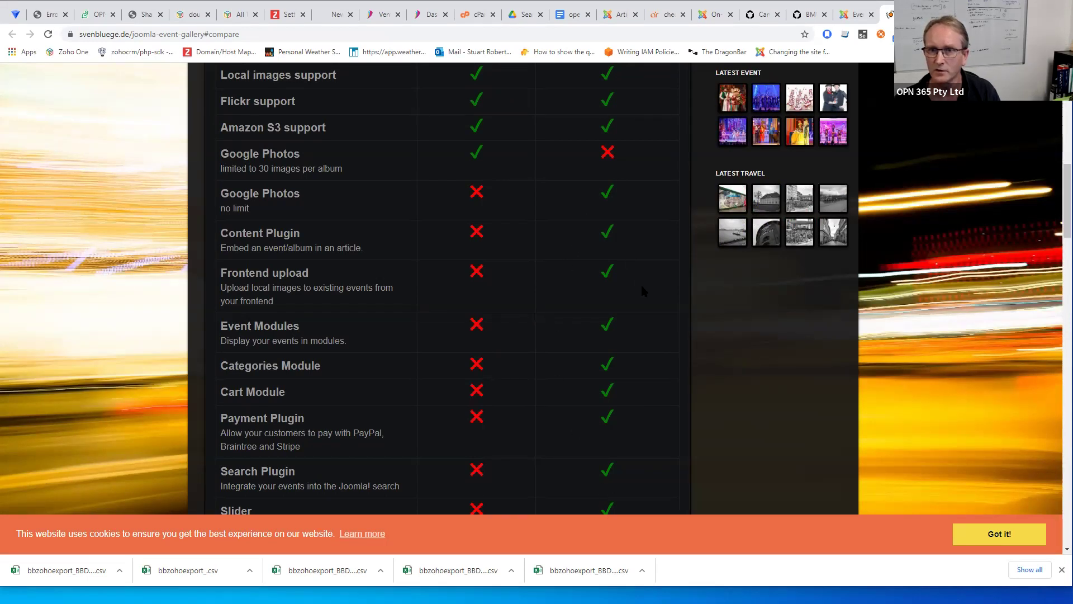
scroll(643, 312, down, 4)
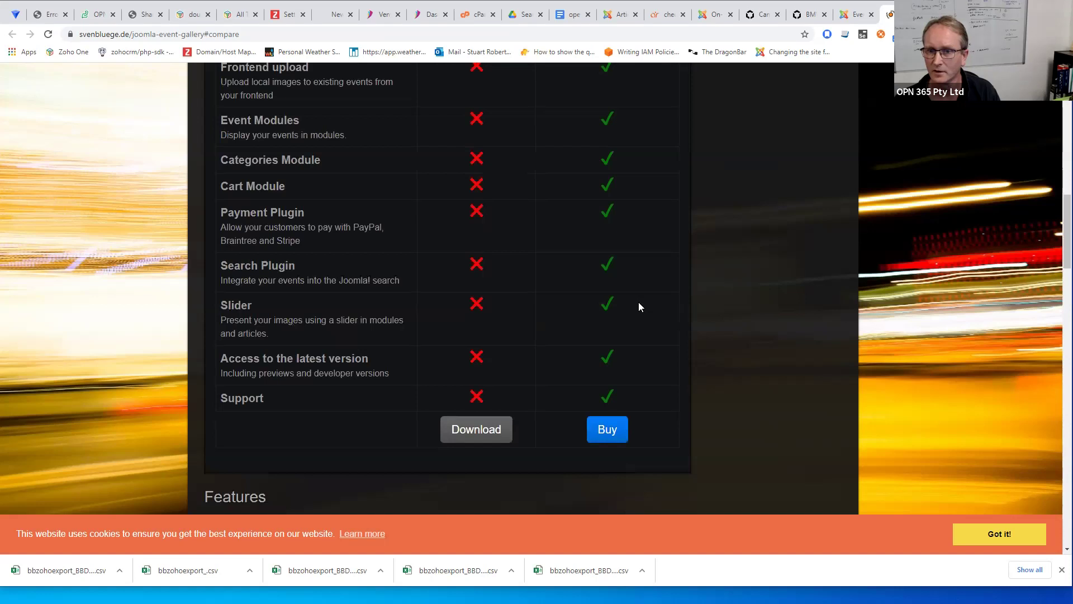
scroll(638, 307, up, 1)
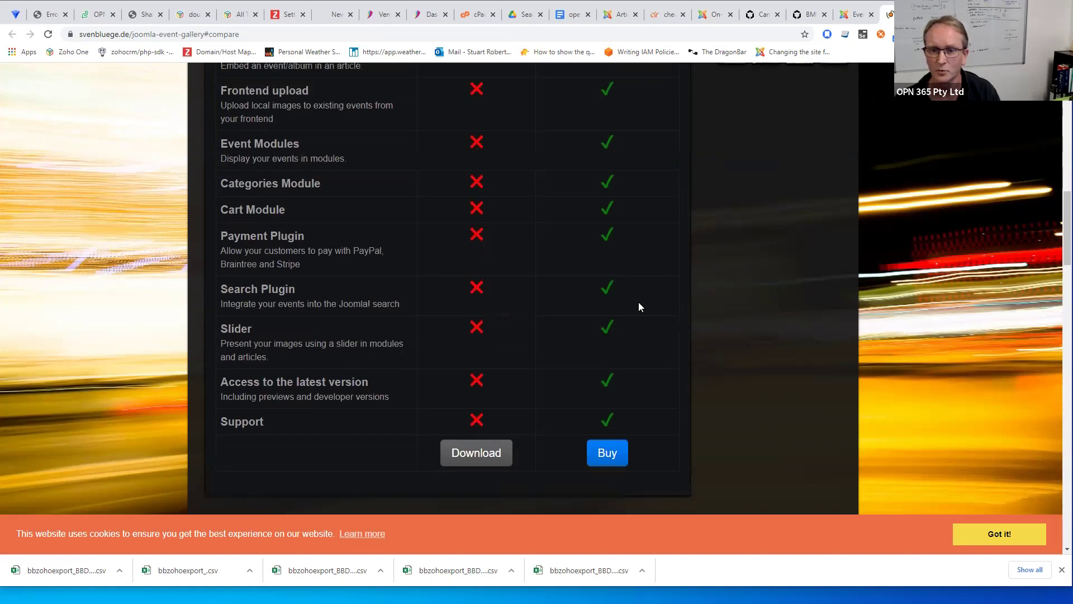
scroll(611, 411, up, 9)
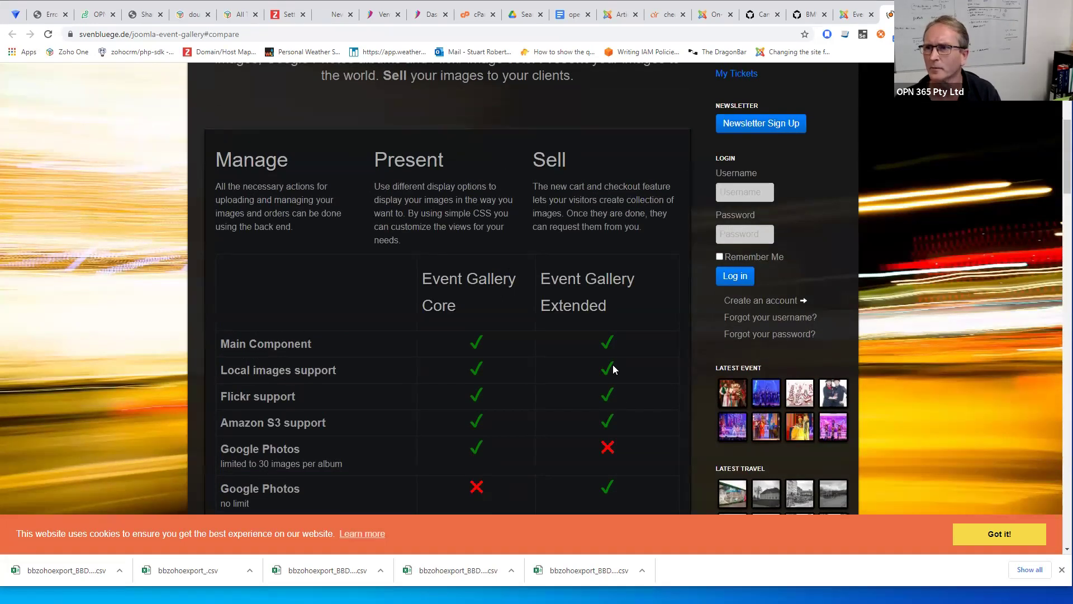
scroll(617, 350, up, 5)
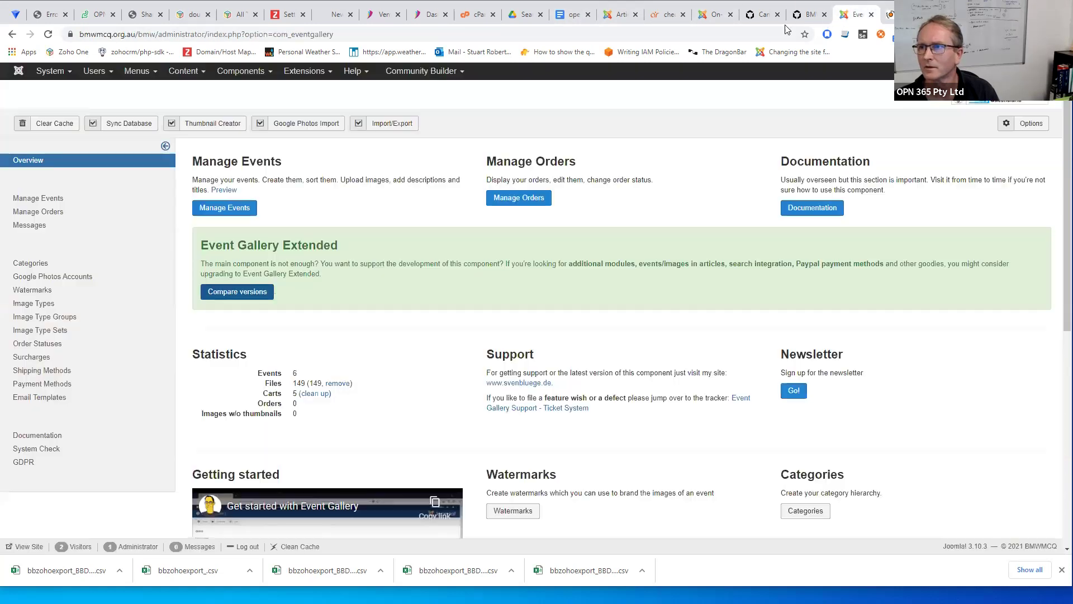
click(855, 14)
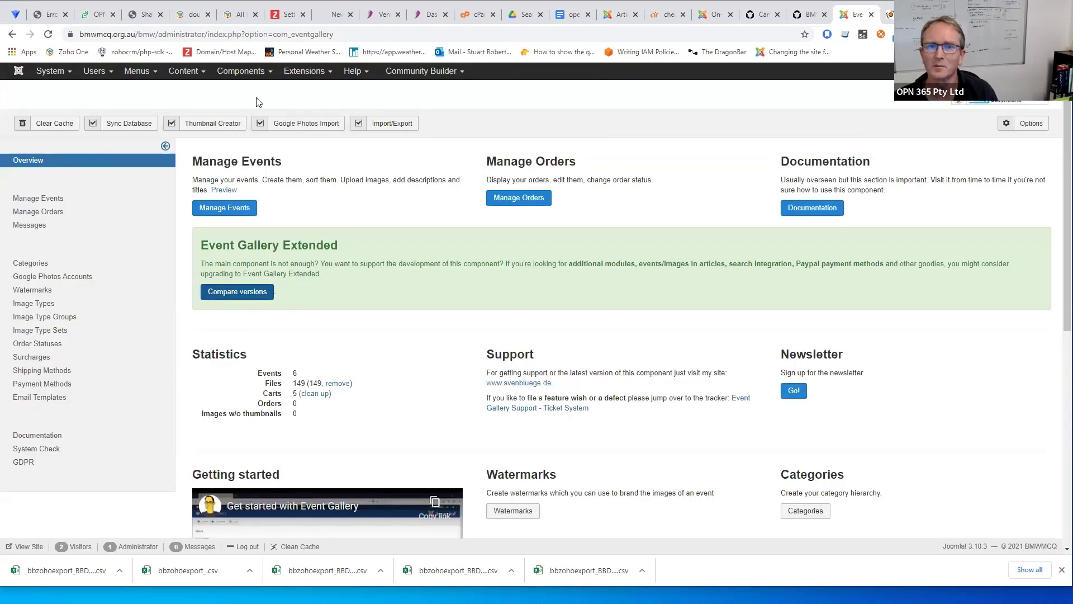
Step: Open the events list and edit the canetoad-2004-dorrigo event
click(220, 210)
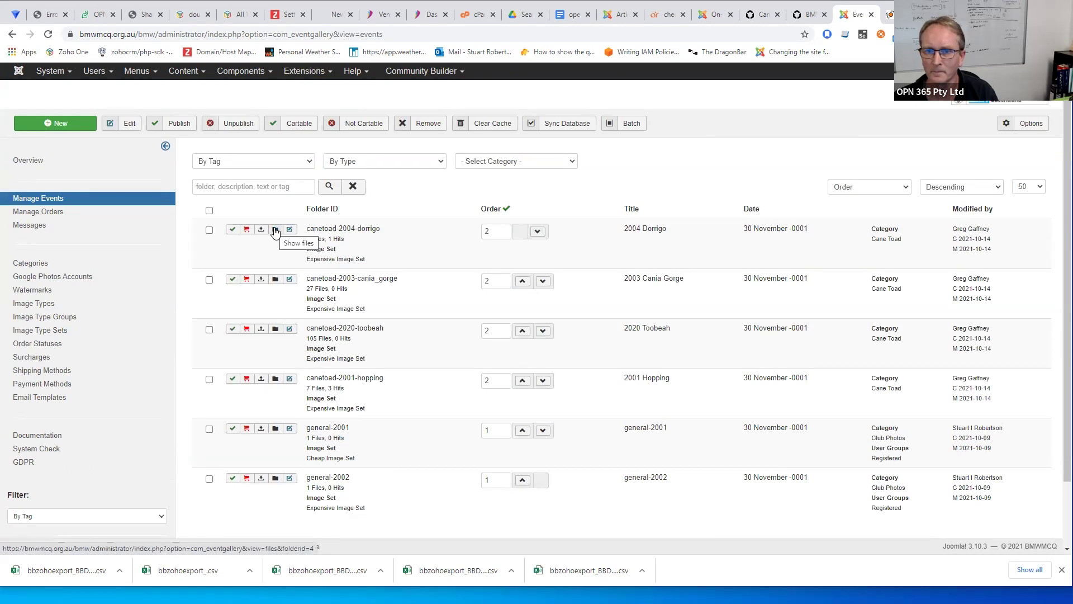
click(290, 231)
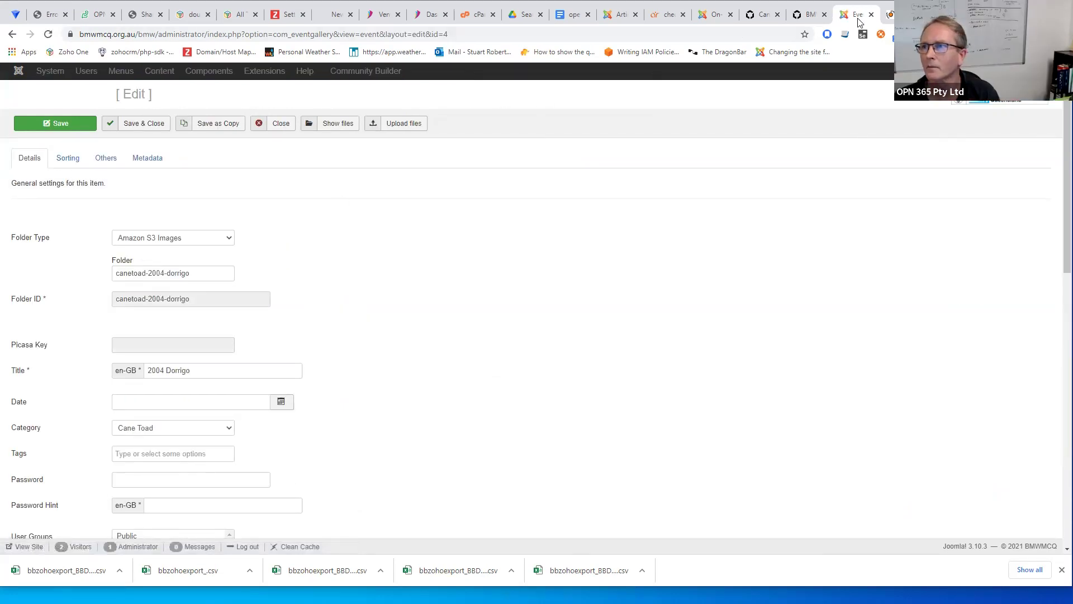
click(890, 14)
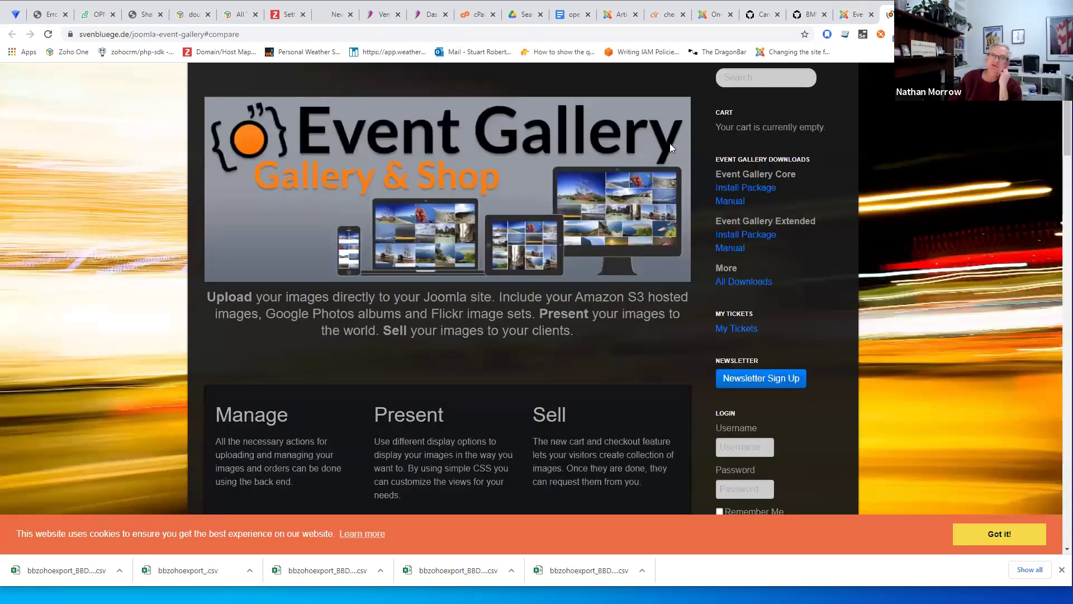
scroll(670, 147, down, 7)
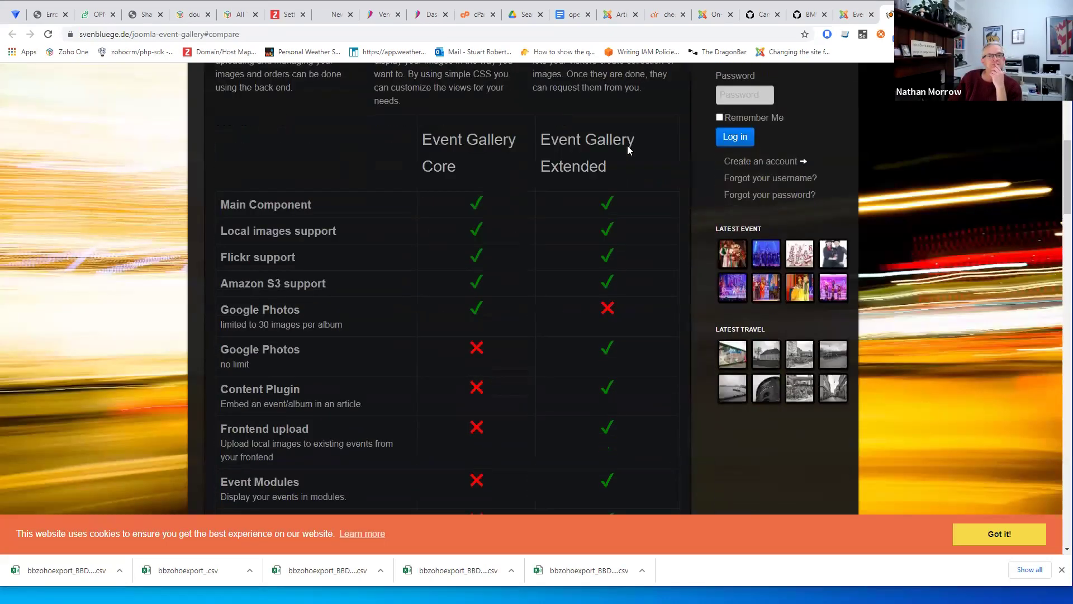
scroll(628, 147, down, 7)
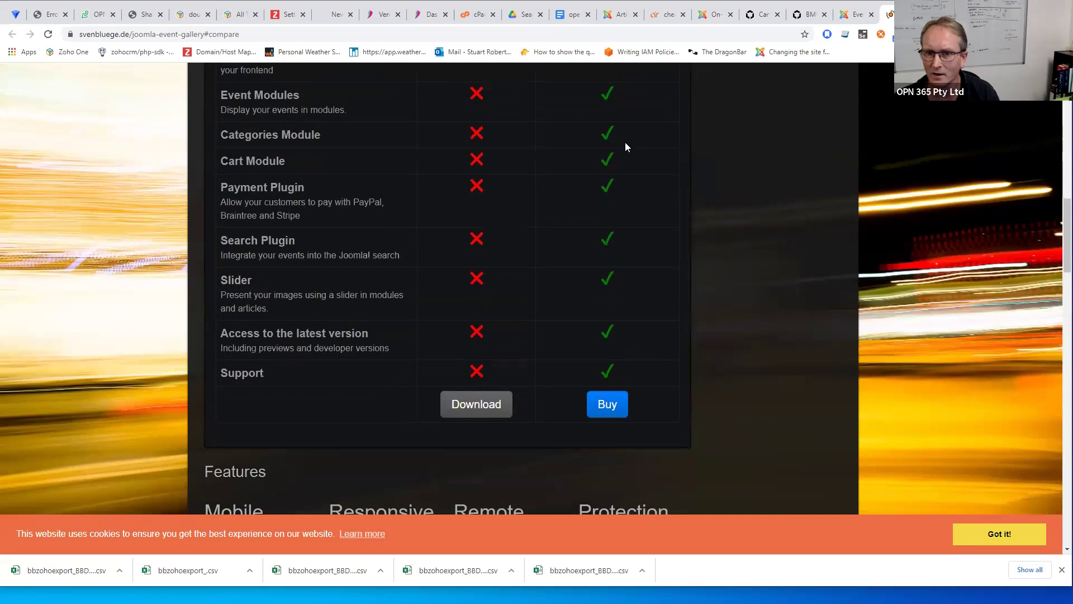
scroll(625, 143, up, 1)
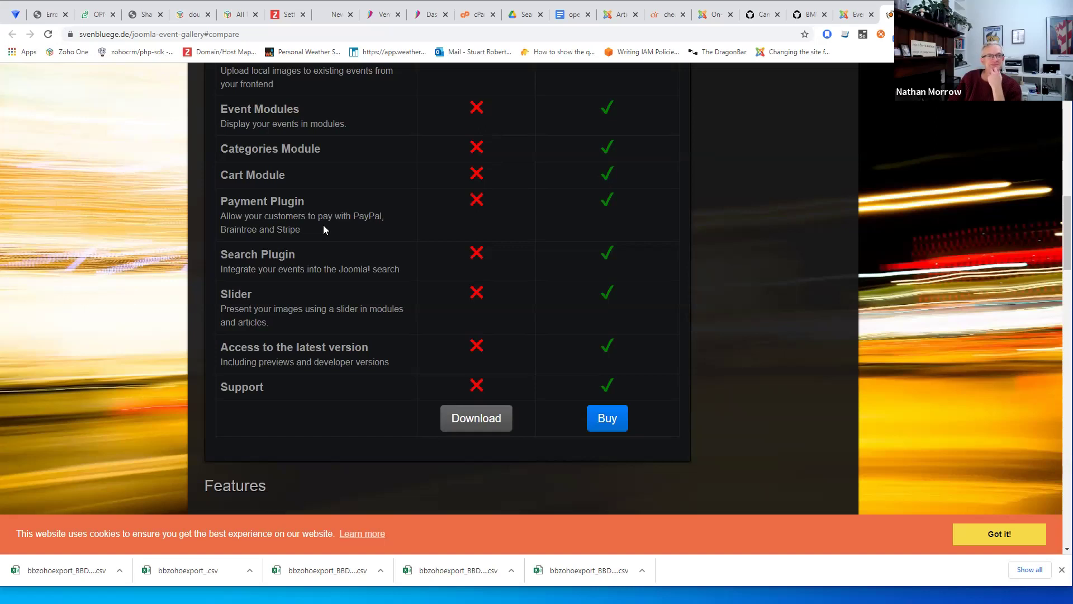
scroll(324, 229, up, 10)
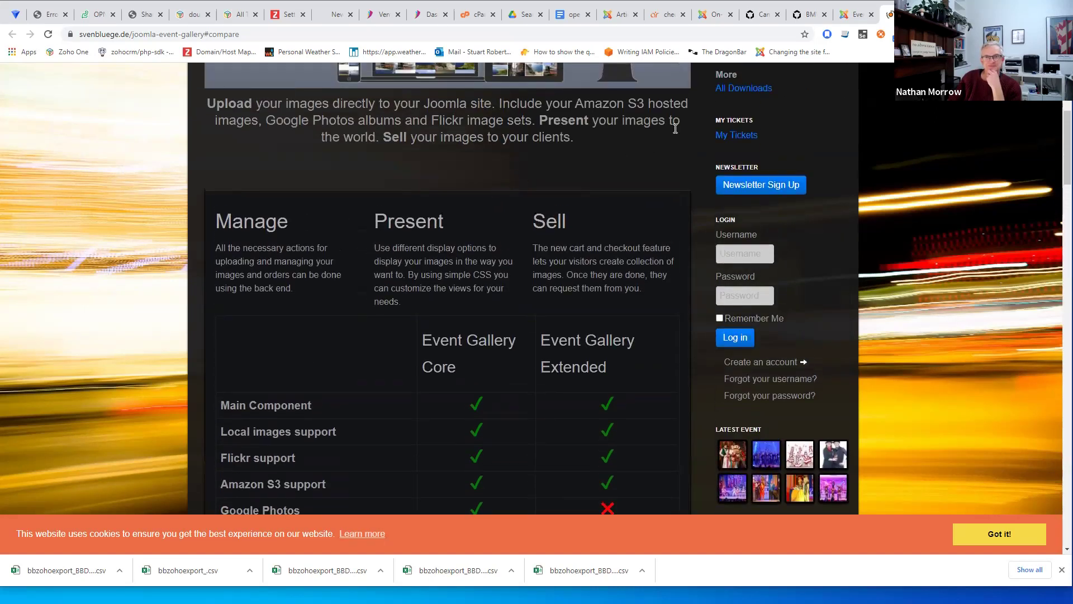
Step: Return to the 2004 Dorrigo event form, keeping Amazon S3 Images as folder type
click(856, 13)
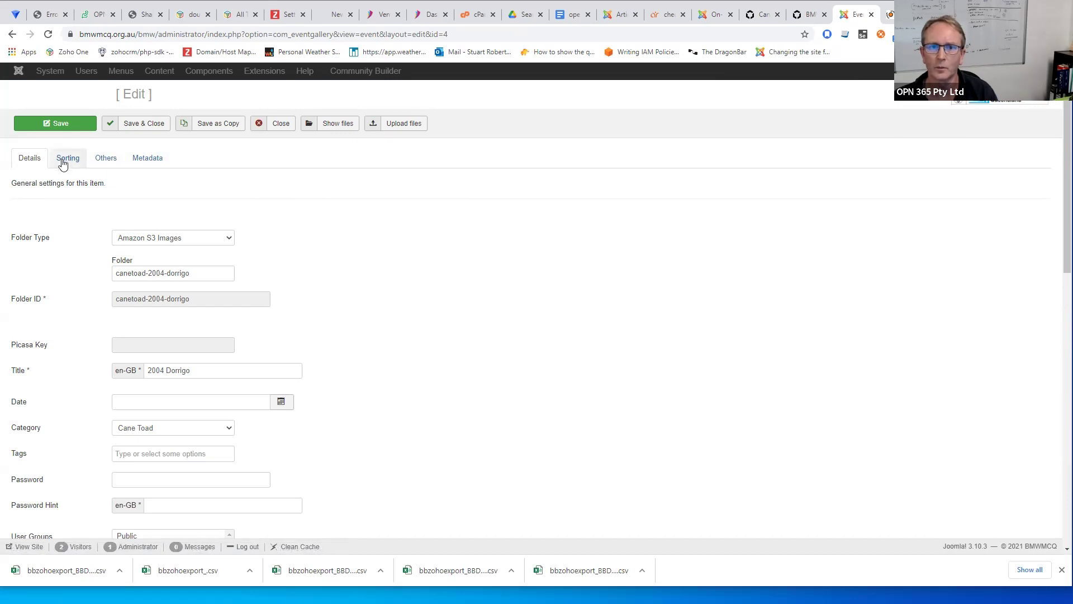
click(140, 245)
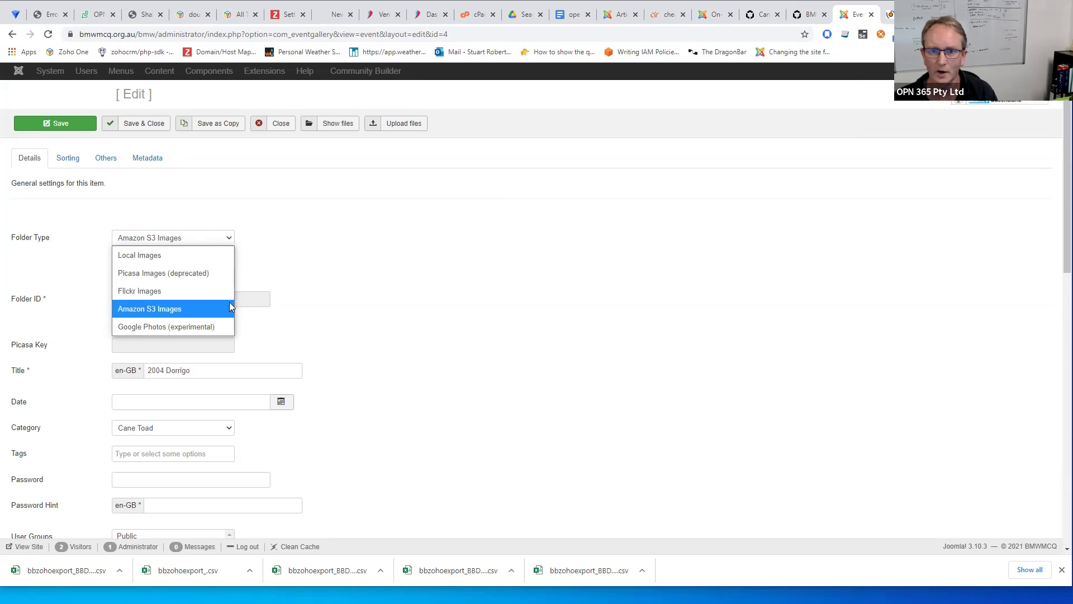
click(259, 275)
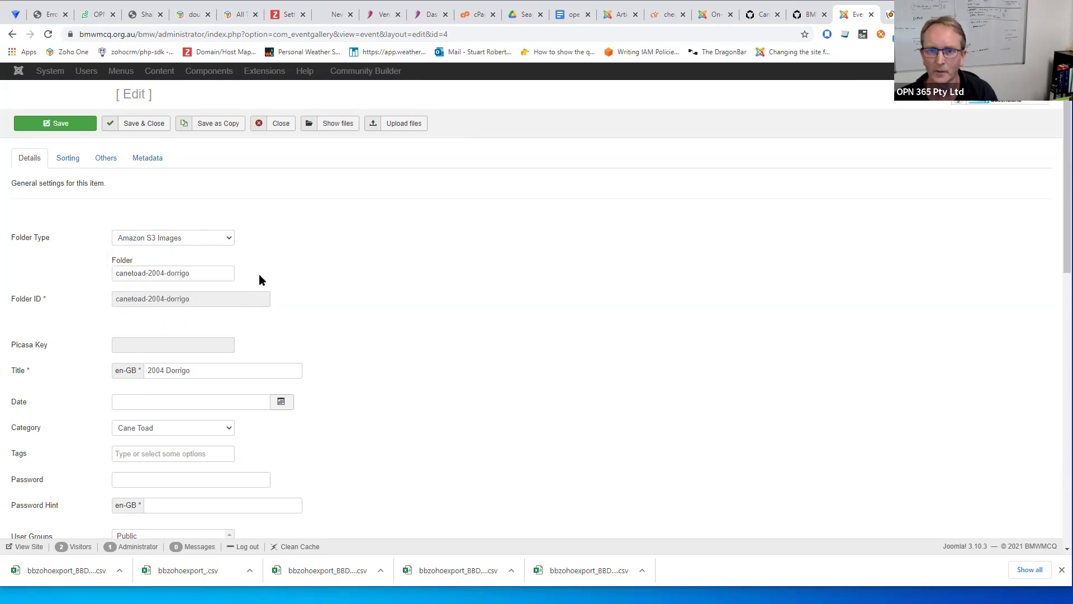
scroll(243, 263, down, 2)
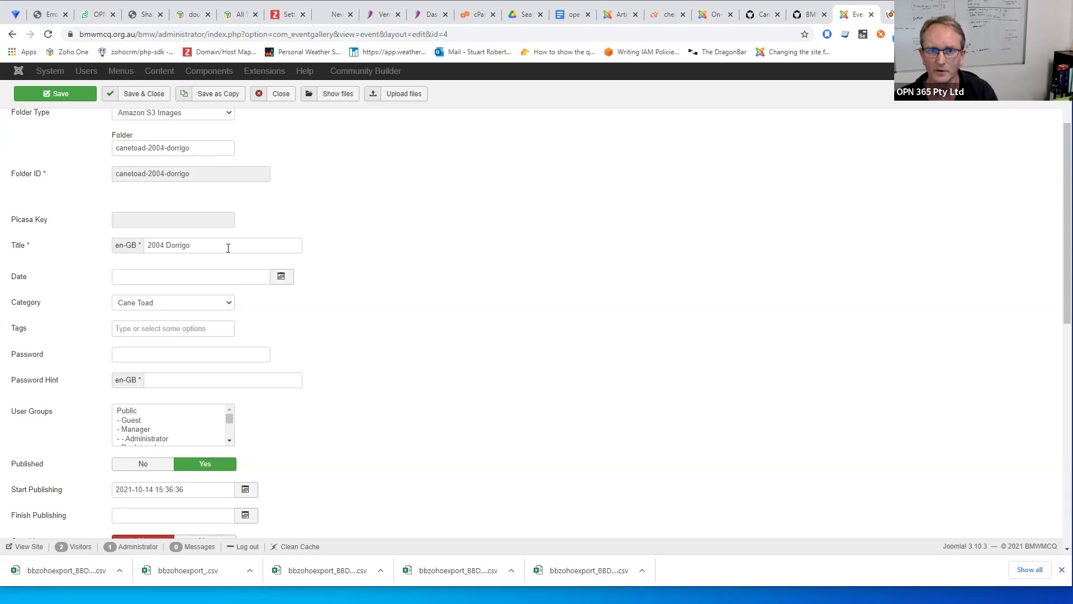
scroll(334, 226, down, 2)
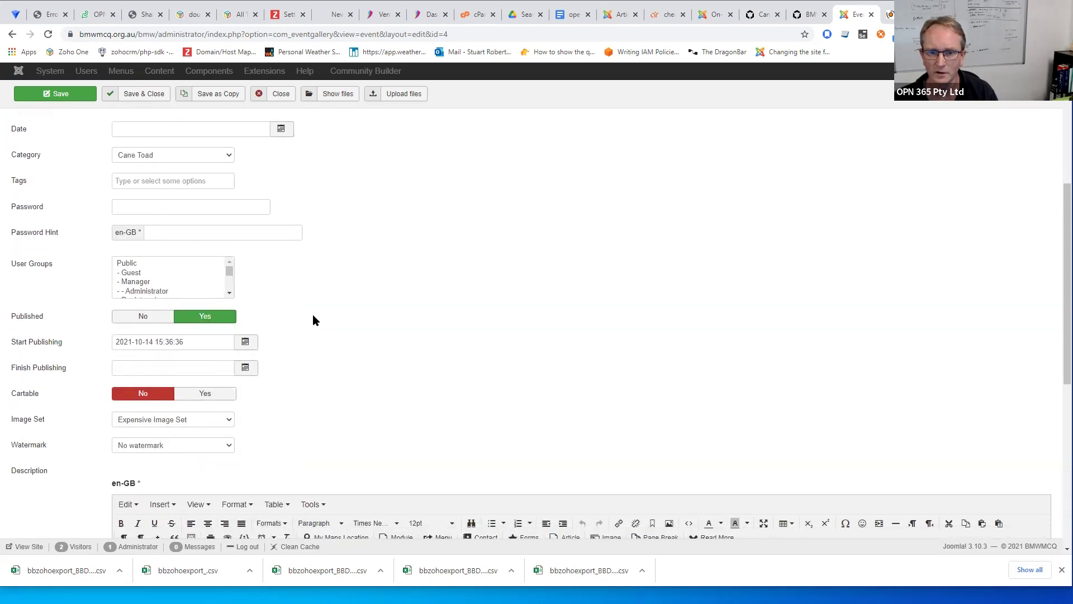
scroll(311, 316, down, 4)
scroll(307, 297, up, 5)
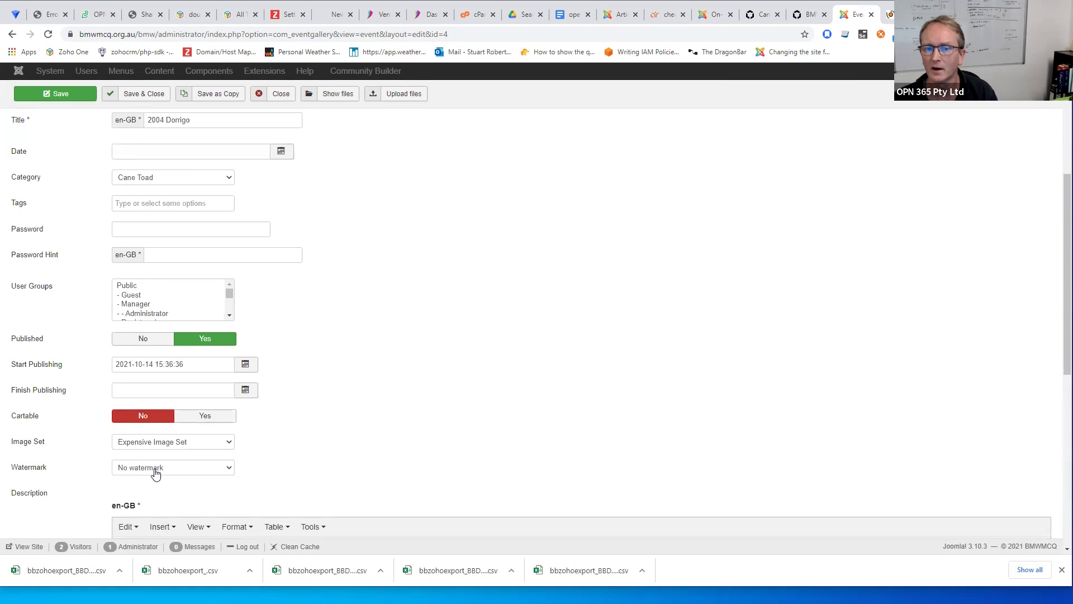
Step: Keep Expensive Image Set as the event's image set and review the form
click(225, 448)
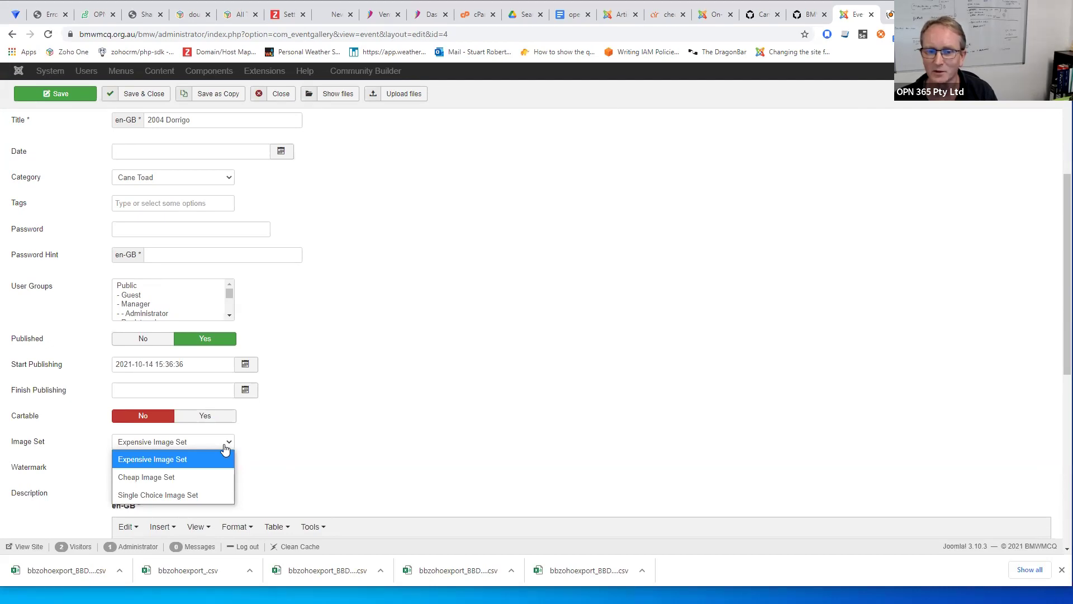
click(252, 445)
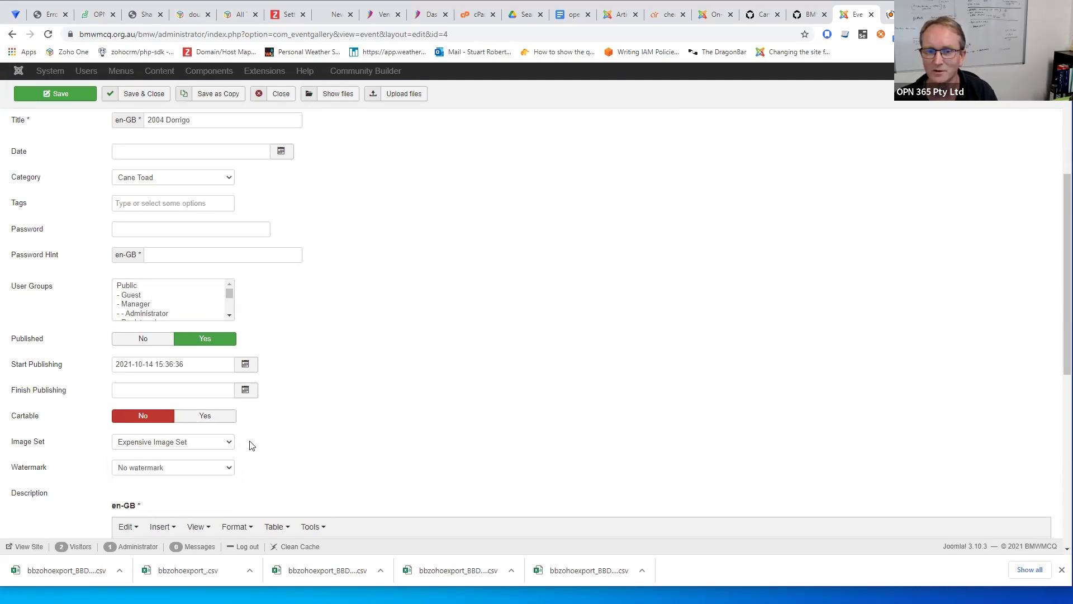
scroll(252, 445, up, 5)
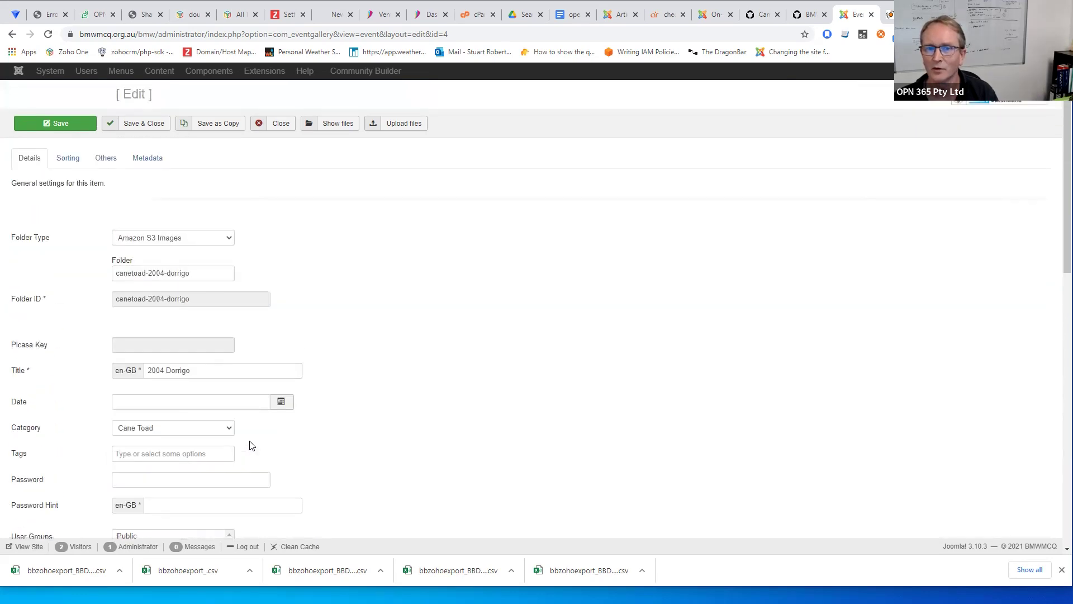
scroll(250, 446, down, 3)
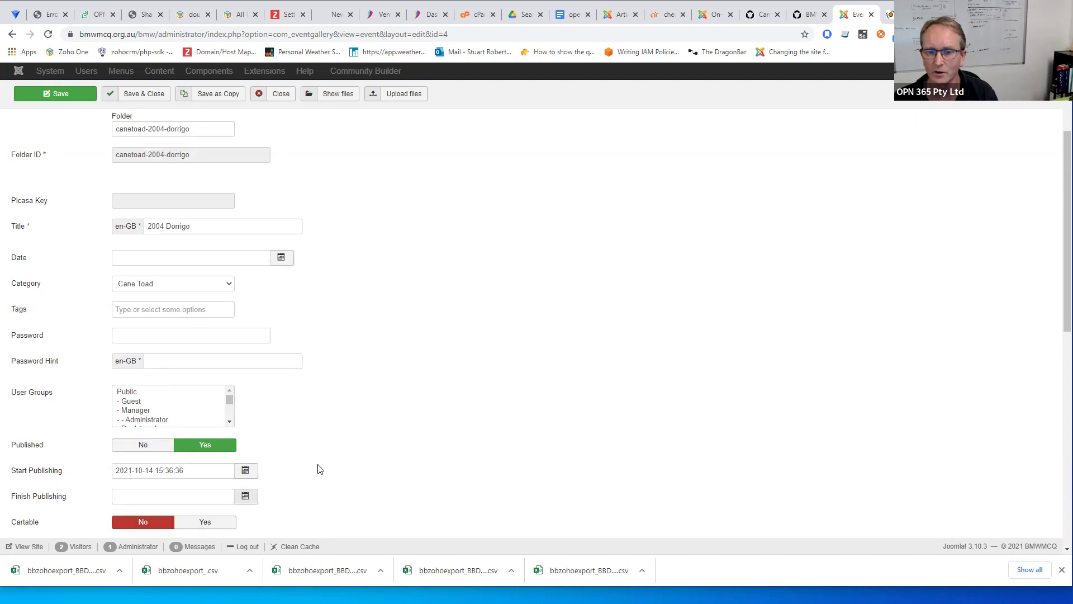
scroll(378, 381, up, 3)
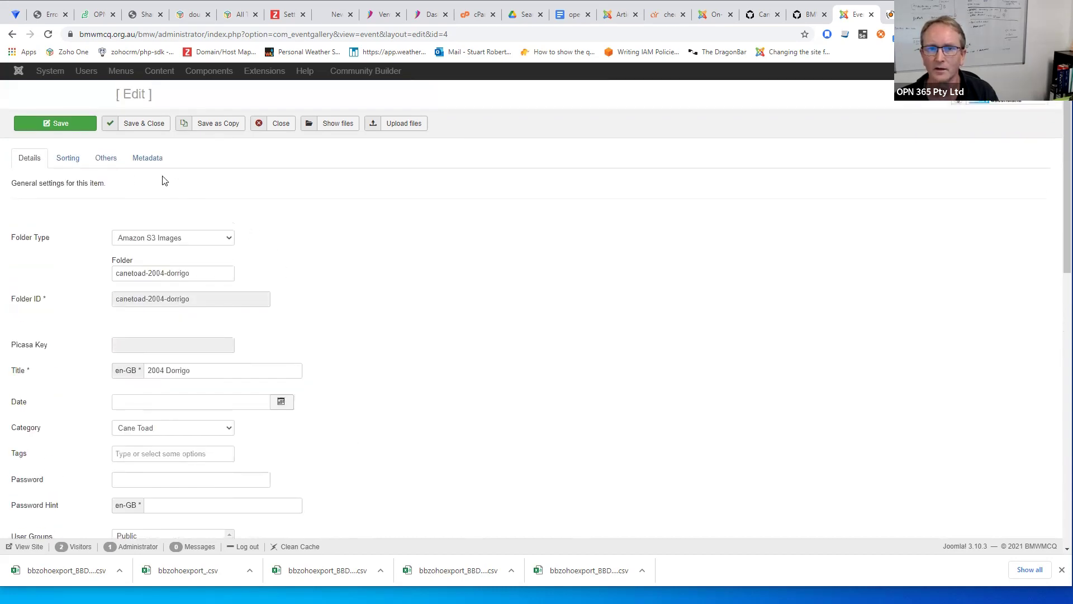
Step: View the event's Sorting options, then its Others settings with sharing and Download enabled
click(78, 161)
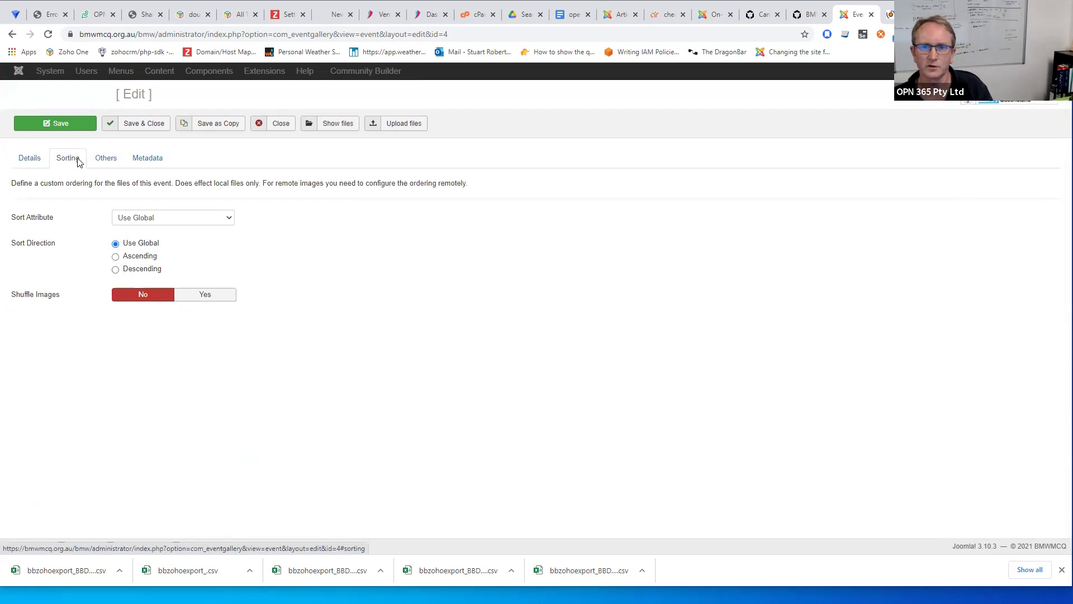
click(114, 160)
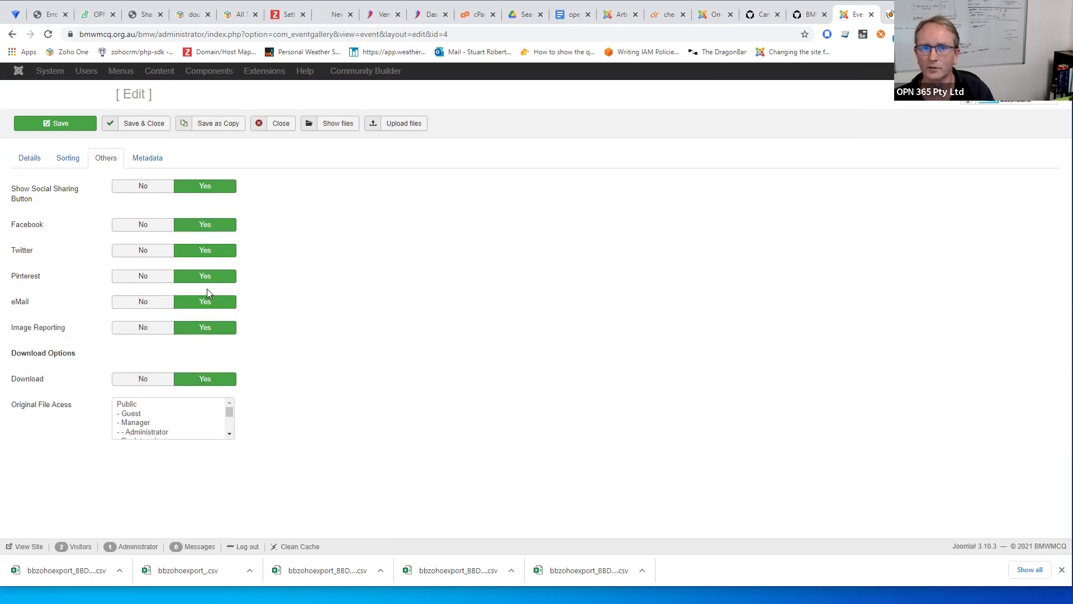
Step: Go back via Sorting to Details and review the canetoad-2004-dorrigo Amazon S3 settings
click(75, 163)
click(35, 160)
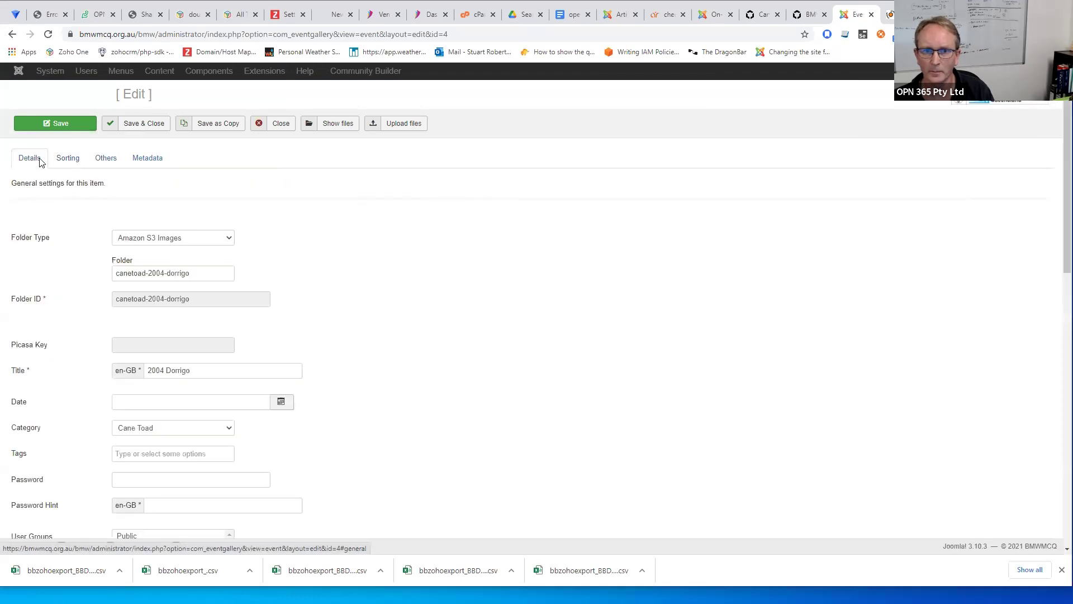
scroll(311, 216, down, 4)
scroll(313, 208, down, 1)
scroll(313, 208, down, 2)
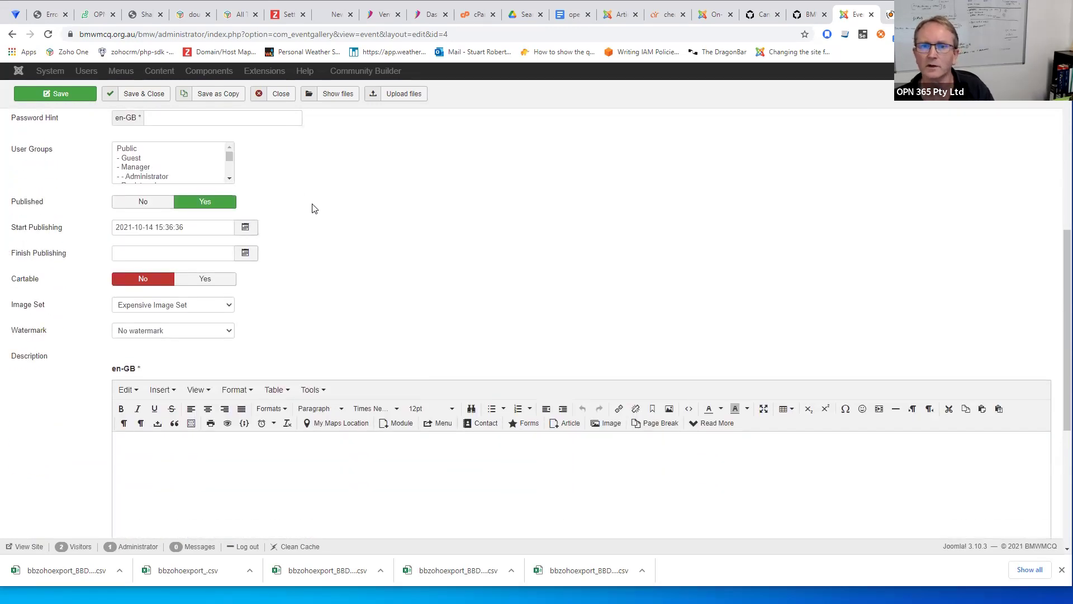
scroll(315, 208, up, 1)
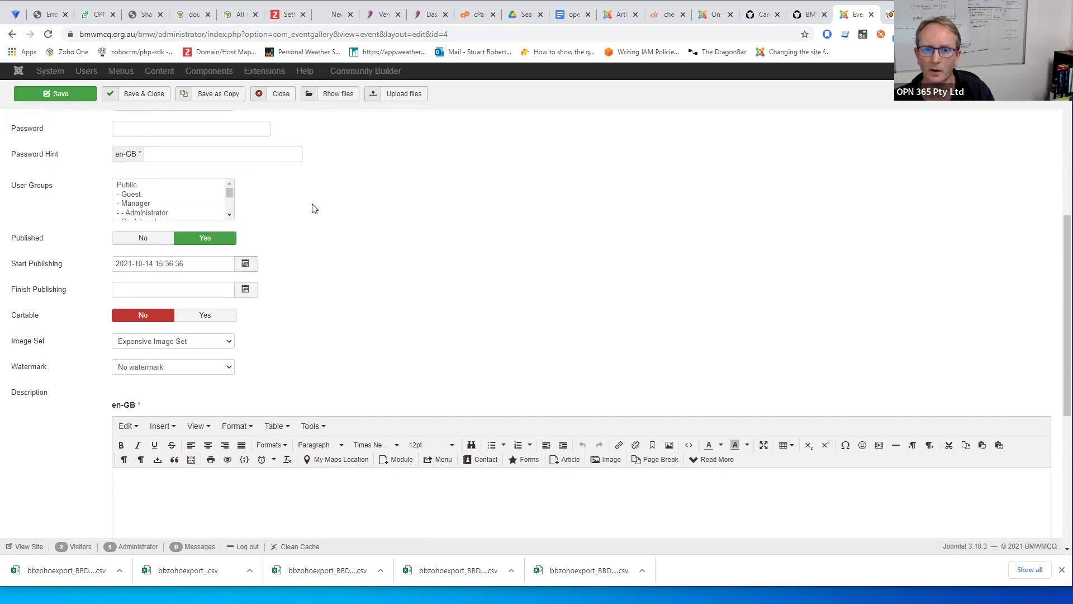
scroll(315, 209, down, 2)
scroll(315, 209, down, 1)
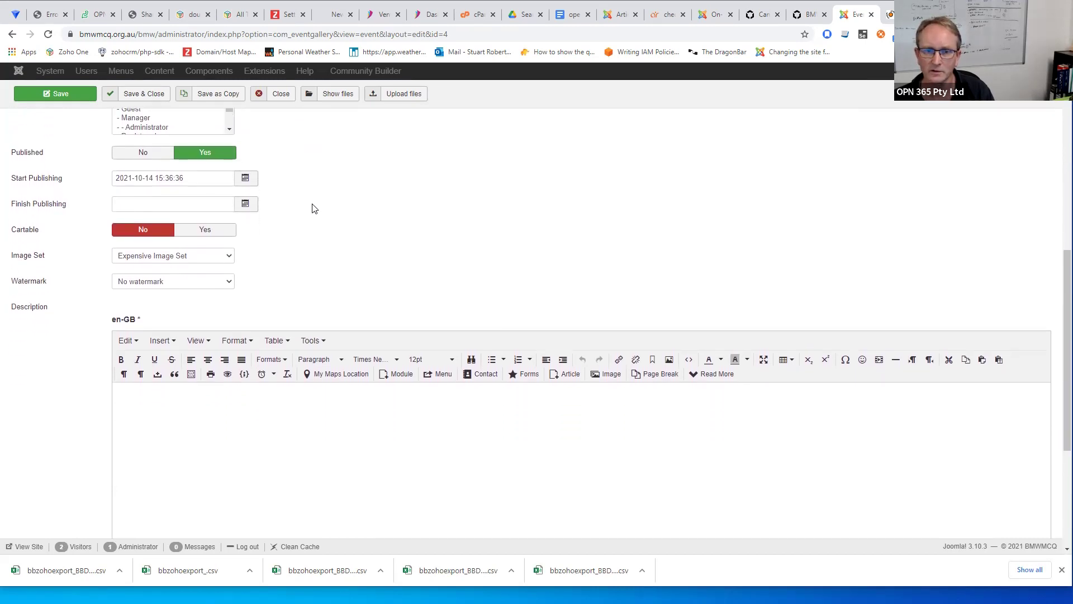
scroll(315, 208, down, 5)
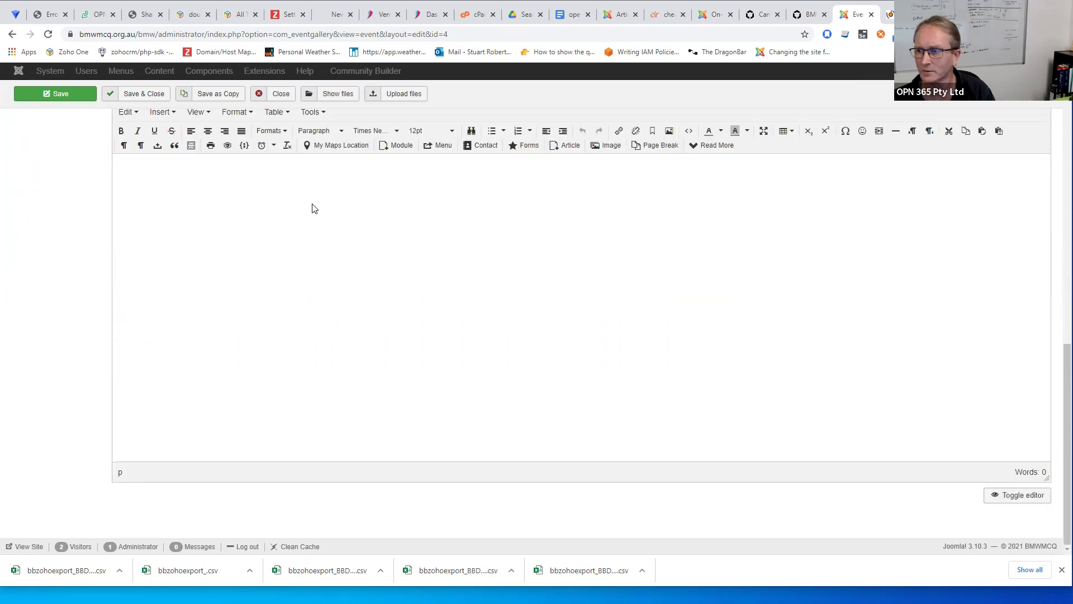
scroll(314, 209, up, 10)
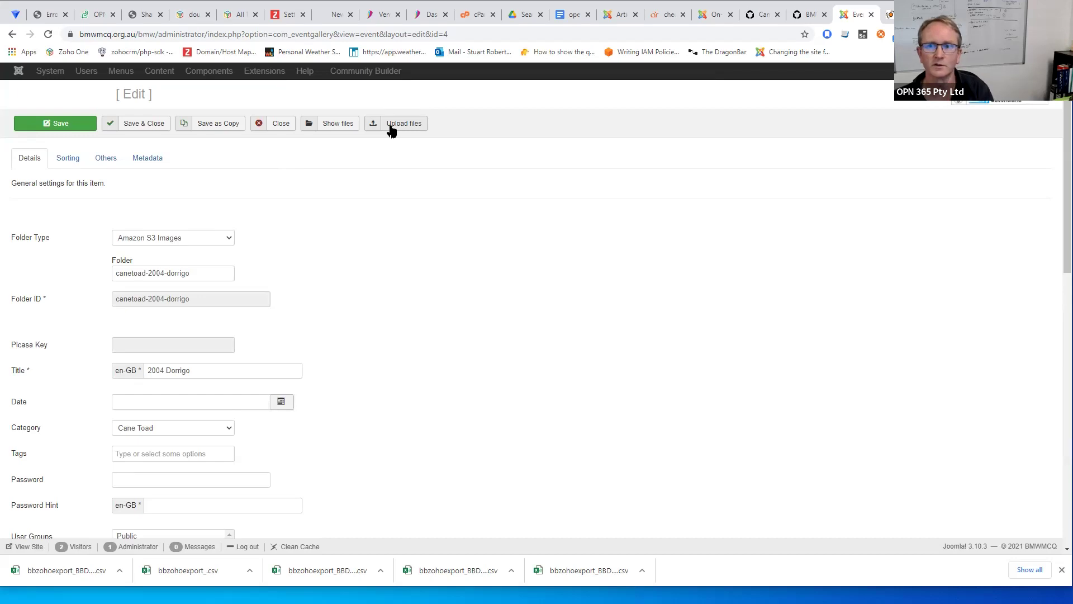
Step: List the event's stored photos, CTR_2004_01.jpg onward, and scroll through them
click(346, 128)
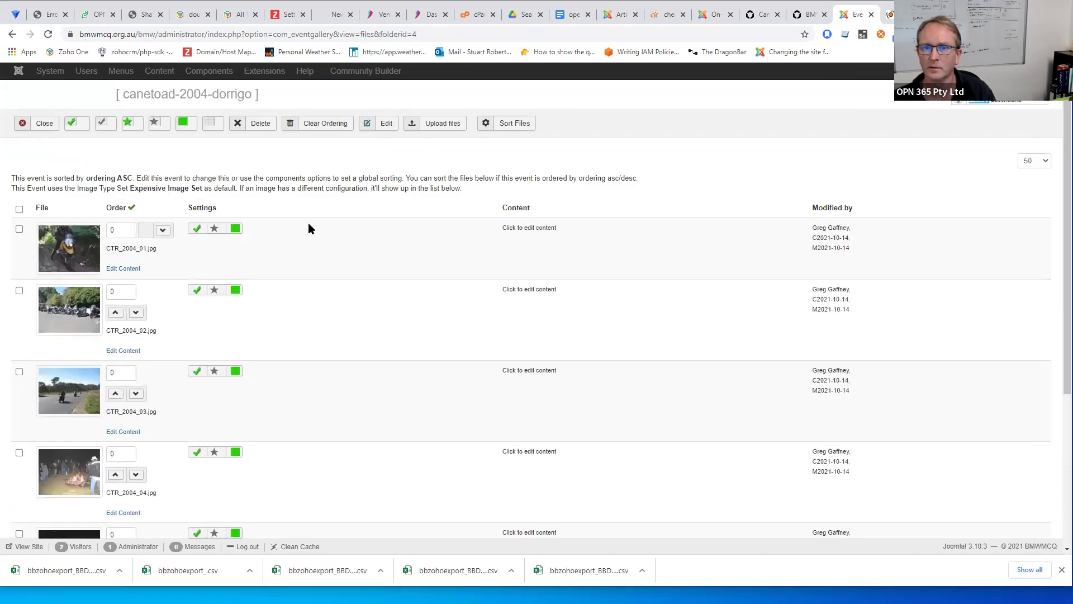
scroll(547, 233, down, 3)
scroll(546, 233, down, 1)
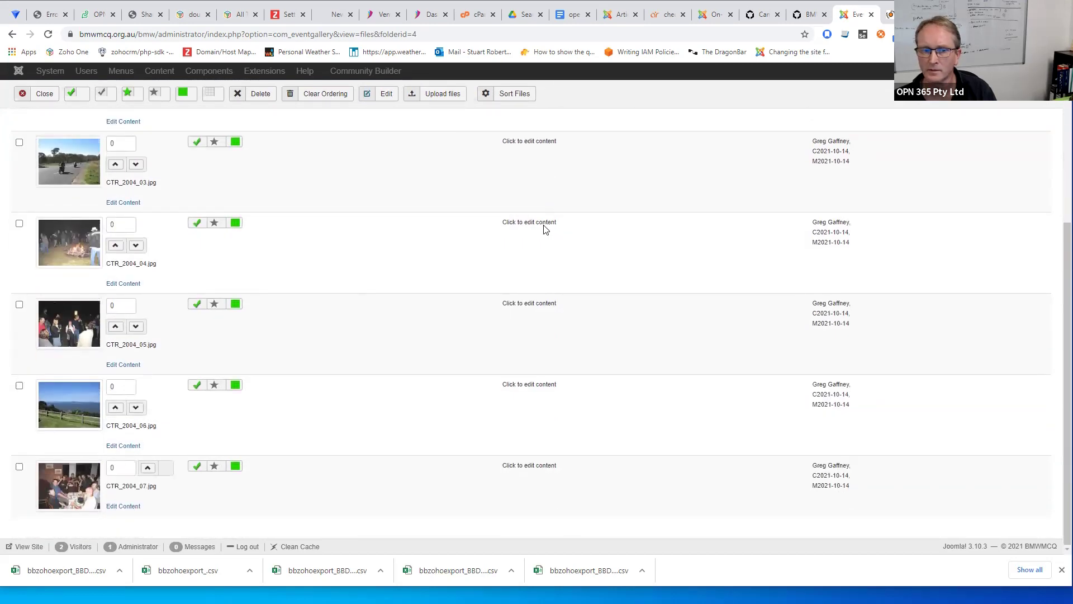
scroll(547, 230, up, 4)
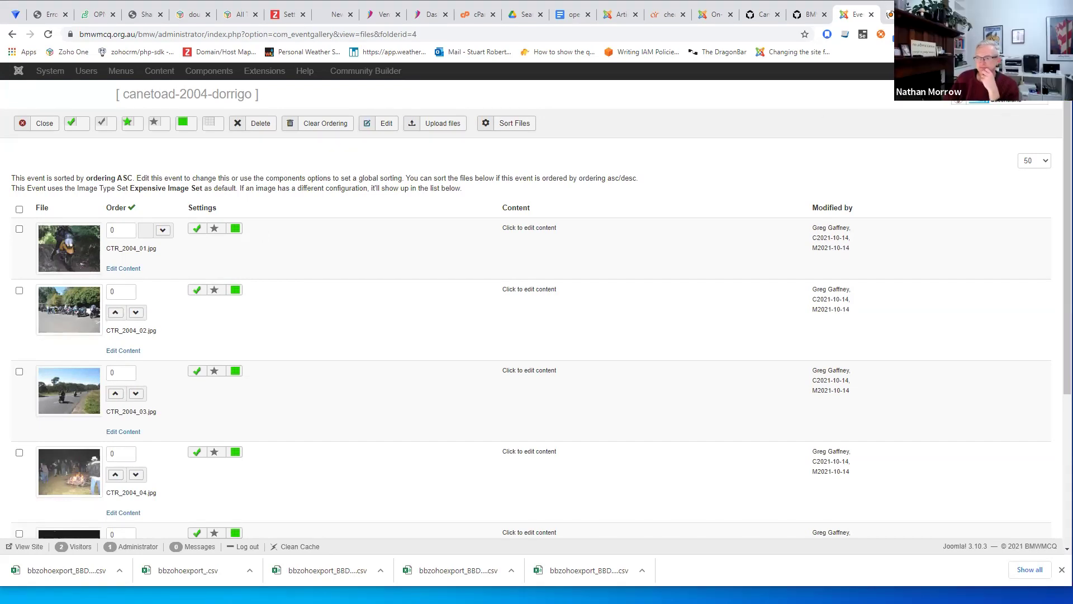
Step: Switch to svenbluege.de and scroll to the top of the 'Gallery & Shop' page
click(890, 14)
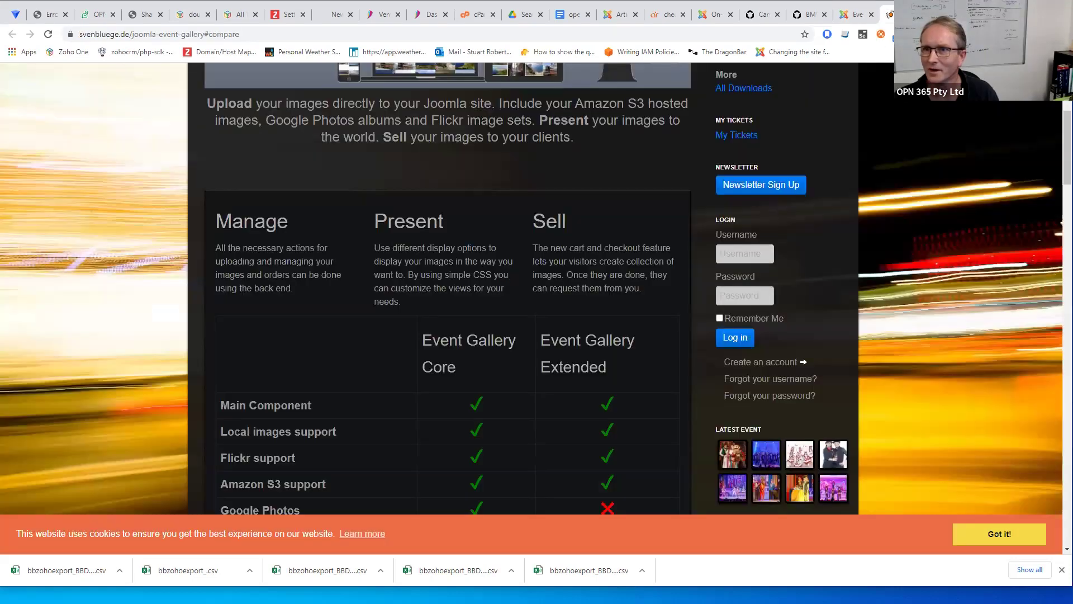
scroll(824, 111, up, 1)
scroll(824, 111, up, 4)
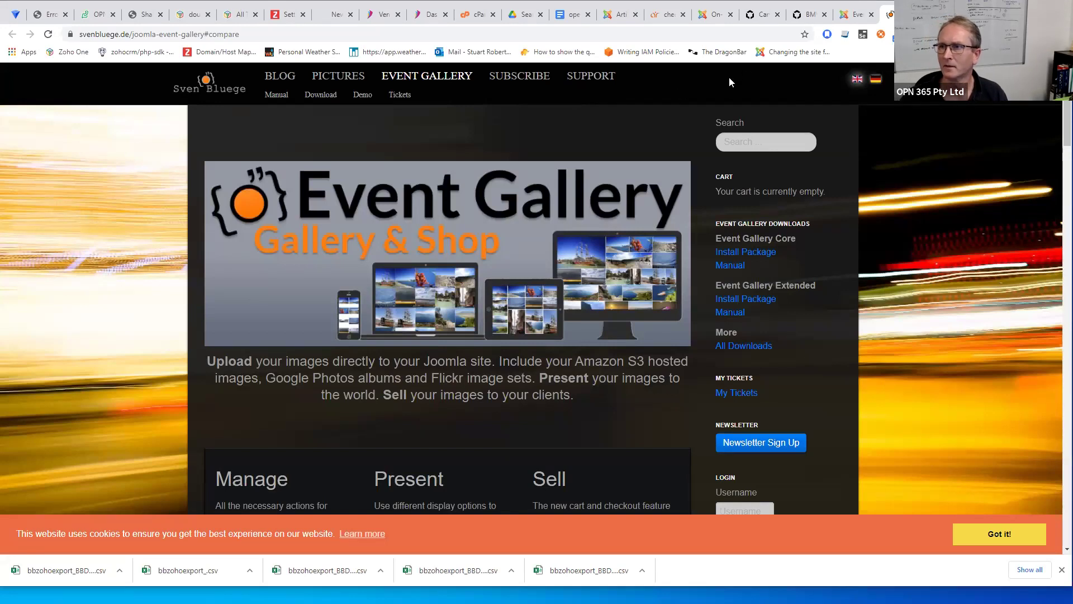
Step: Switch back to the Joomla canetoad-2004-dorrigo file list
mouse_move(846, 19)
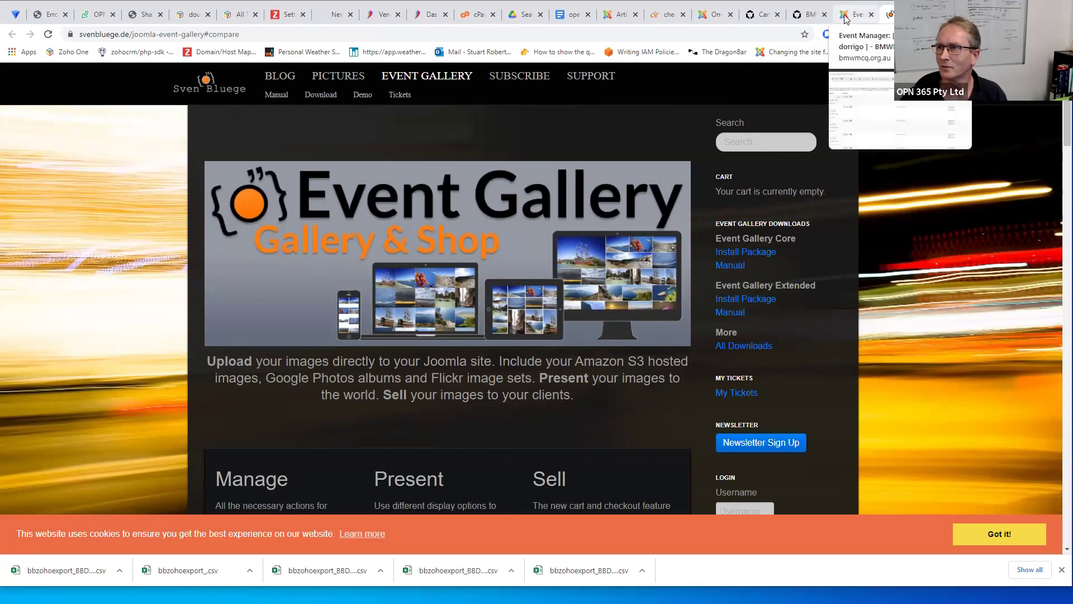
click(846, 19)
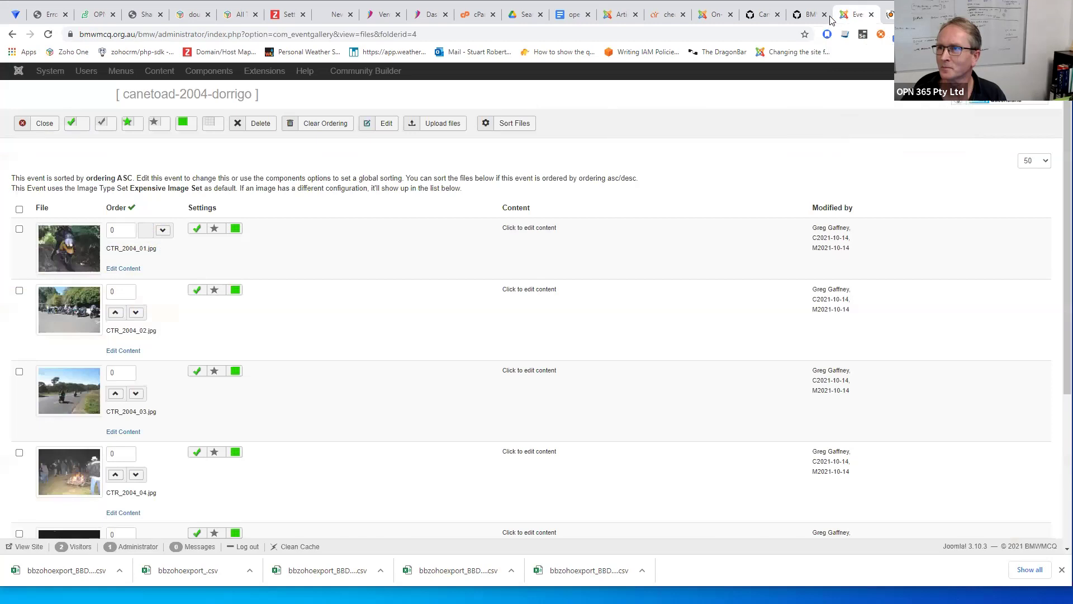
mouse_move(810, 20)
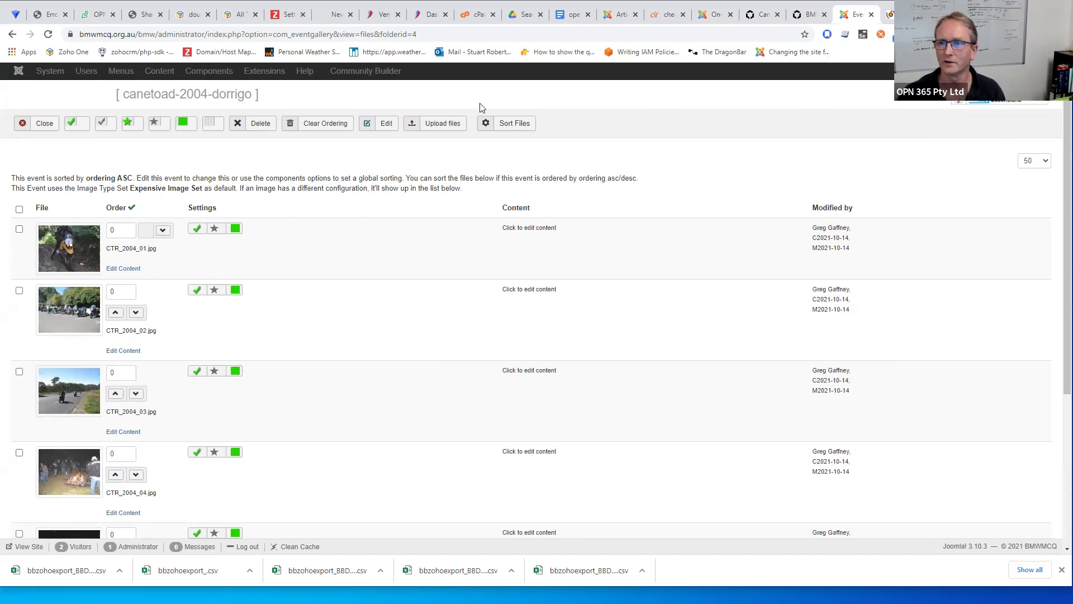
Step: Close the file list and open Sync Database listing all six events
click(46, 125)
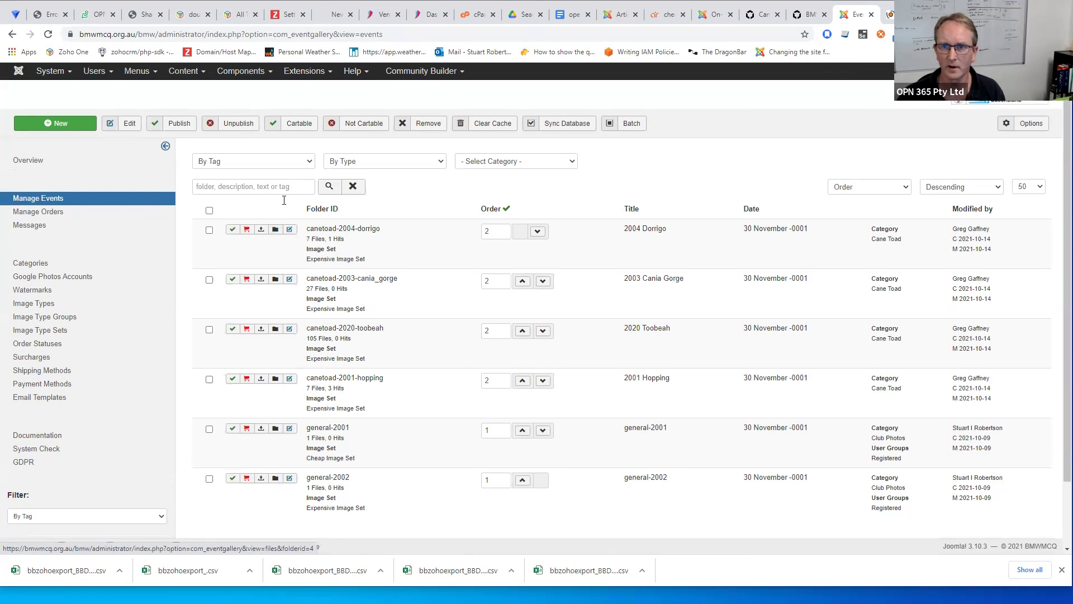
click(566, 125)
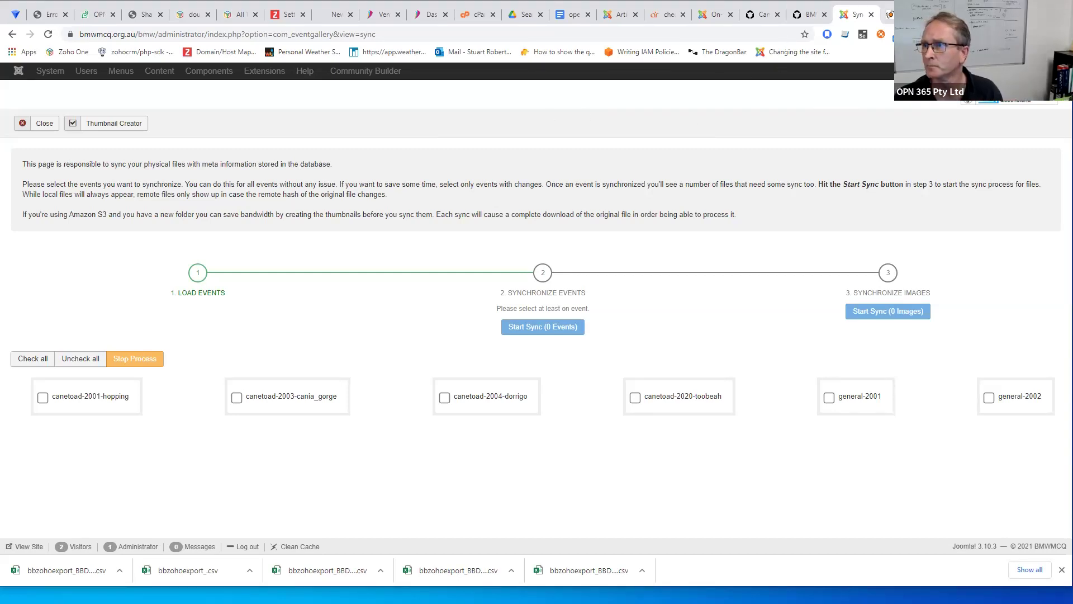
key(ctrl+Tab)
scroll(584, 247, down, 4)
scroll(585, 248, down, 3)
scroll(584, 247, down, 2)
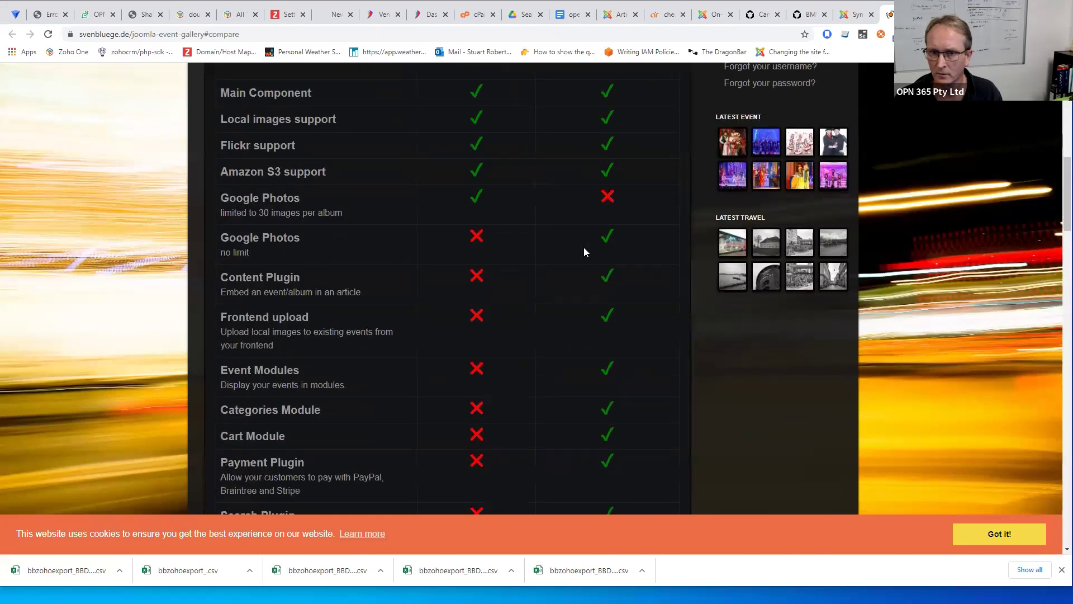
scroll(584, 252, down, 2)
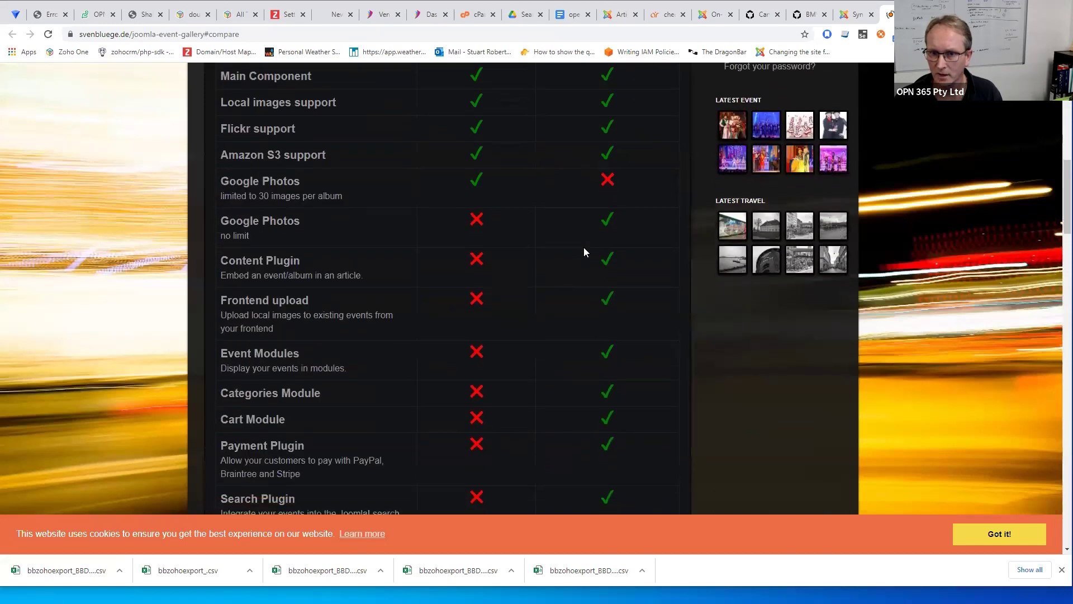
scroll(584, 247, down, 2)
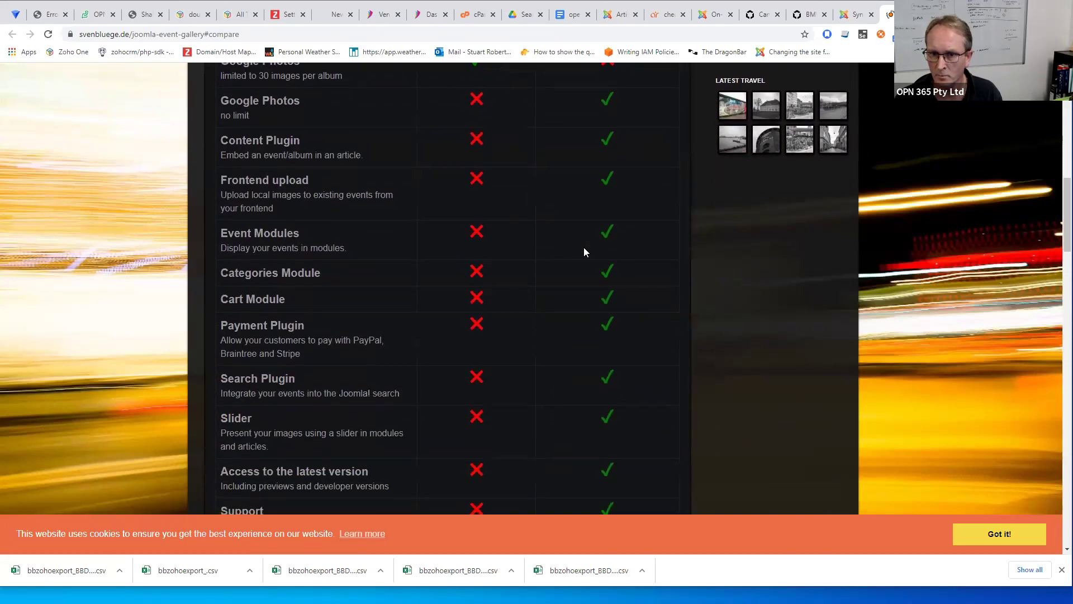
scroll(584, 247, down, 1)
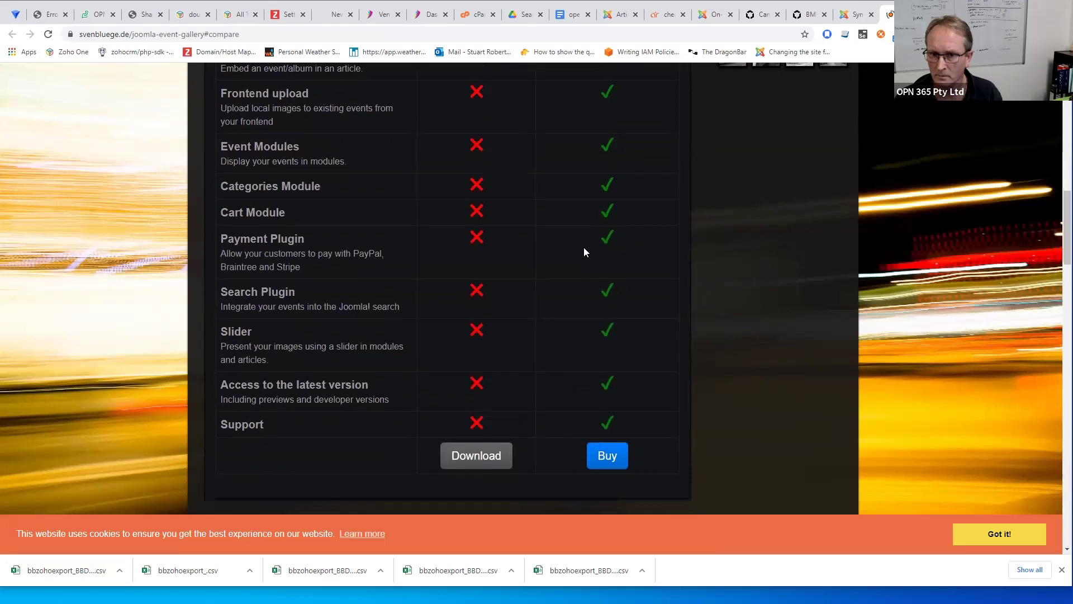
scroll(584, 248, down, 1)
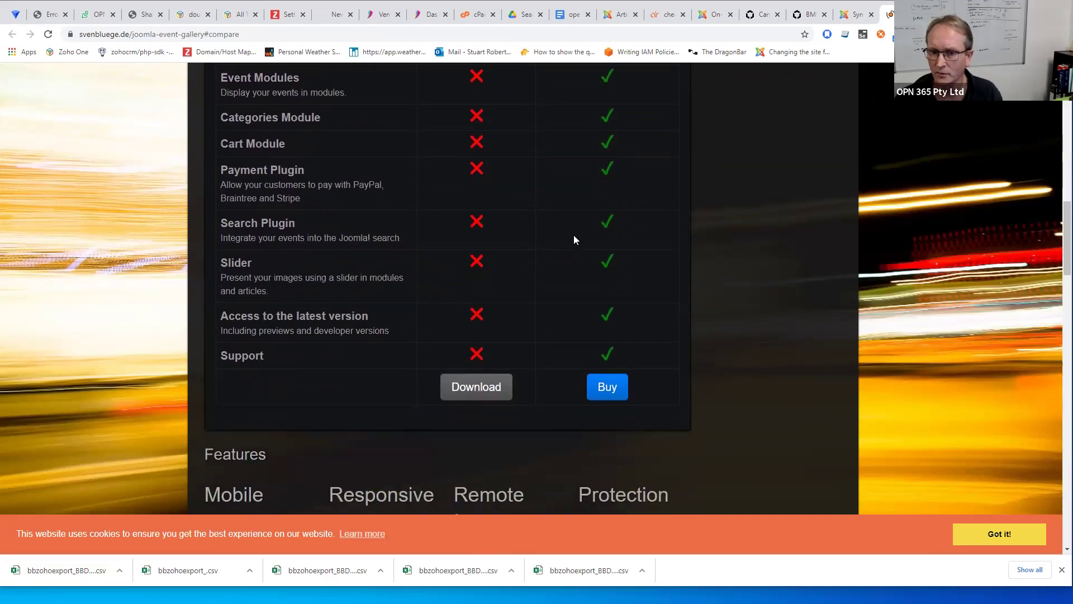
scroll(574, 235, down, 1)
scroll(575, 236, up, 7)
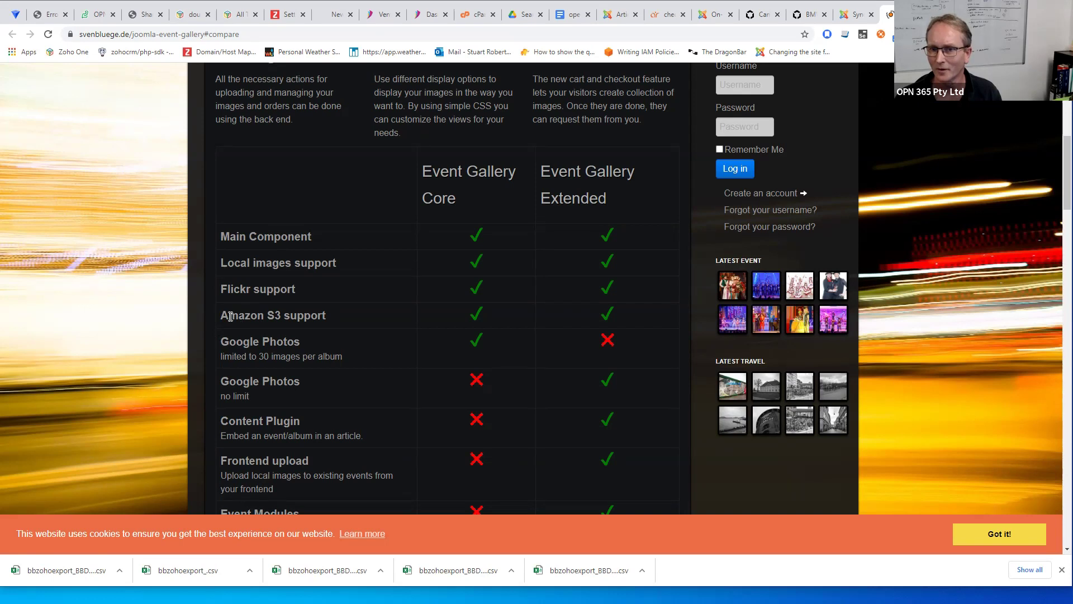
mouse_move(222, 315)
mouse_down()
mouse_move(321, 324)
mouse_move(221, 319)
mouse_up()
click(321, 324)
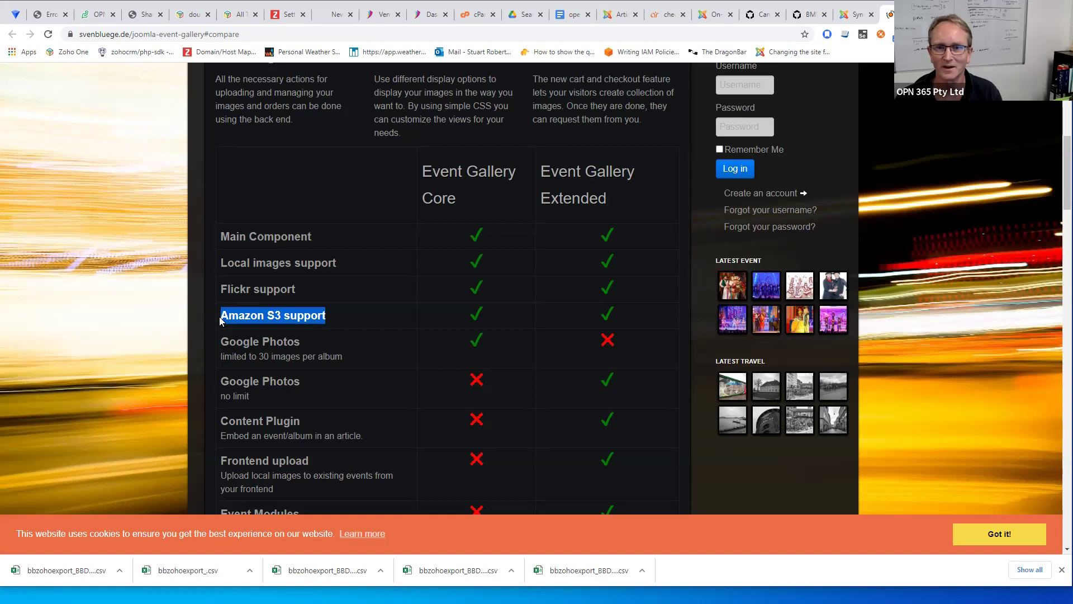
click(220, 319)
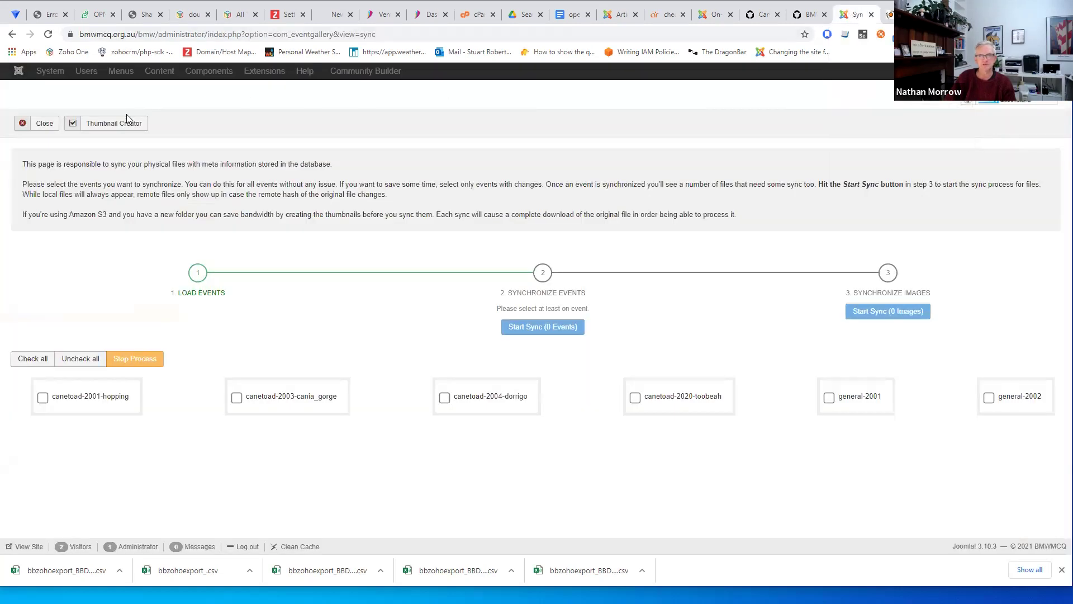
Step: Close the sync page, start a new event, review its folder types, then view the comparison page
click(52, 123)
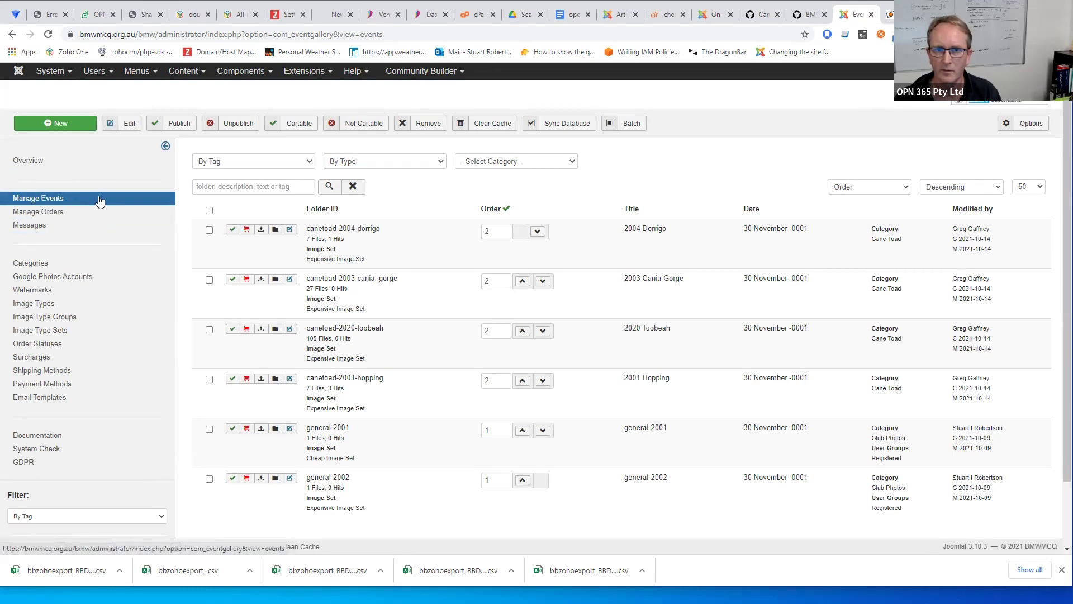
click(78, 130)
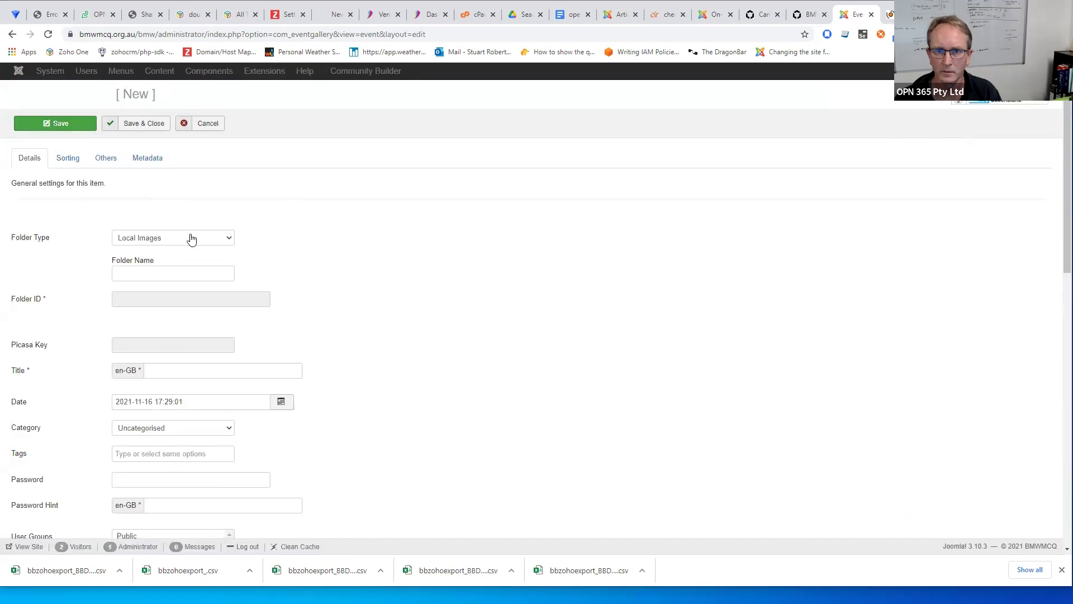
click(191, 238)
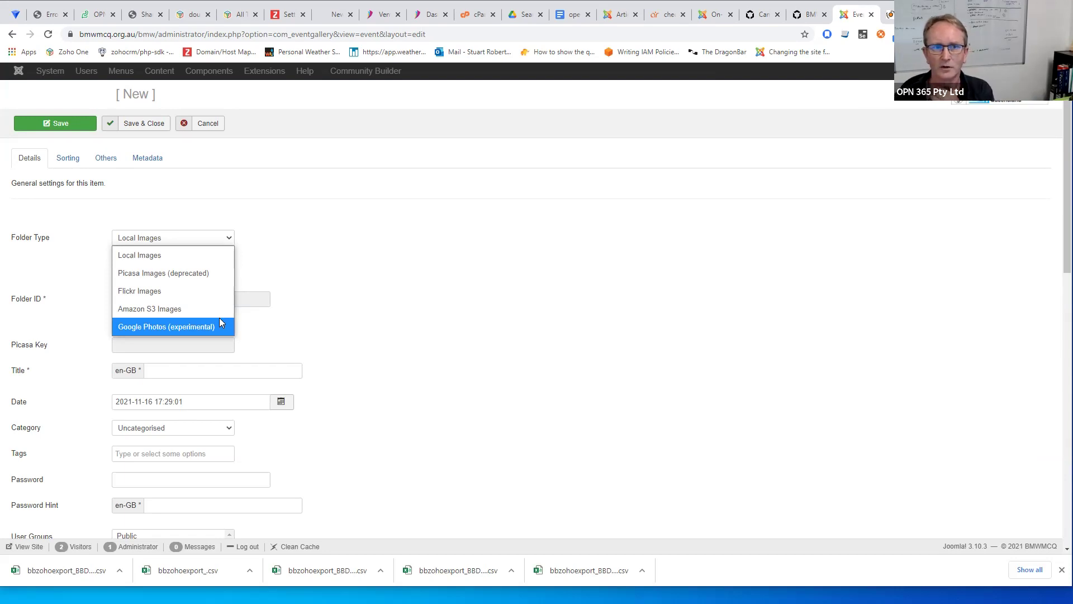
click(888, 15)
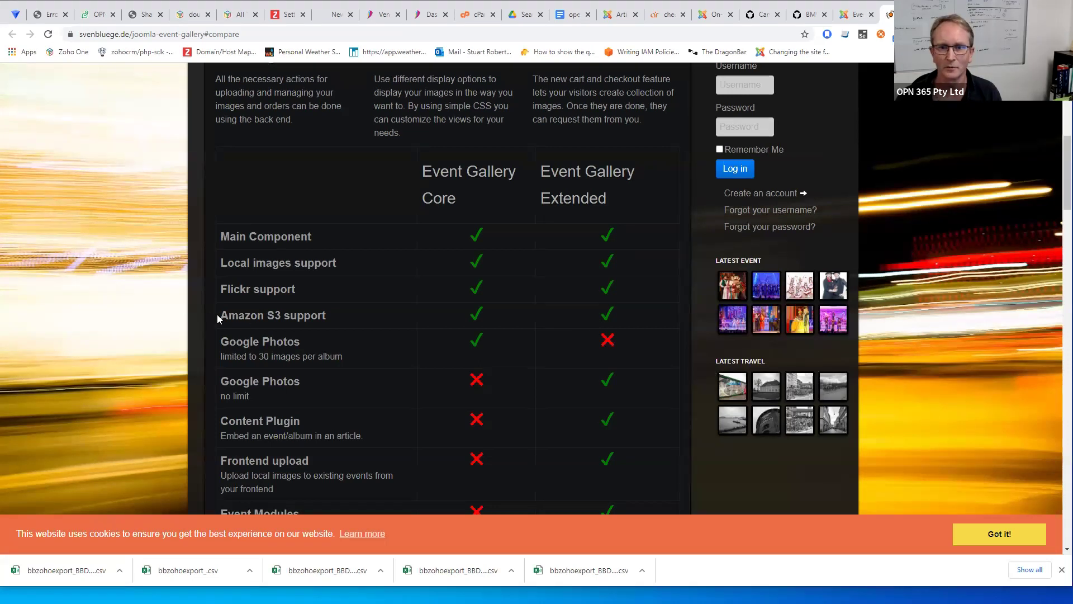
Step: Highlight 'Amazon S3 support' in the comparison table, then return to the new event form
drag(217, 316, 341, 317)
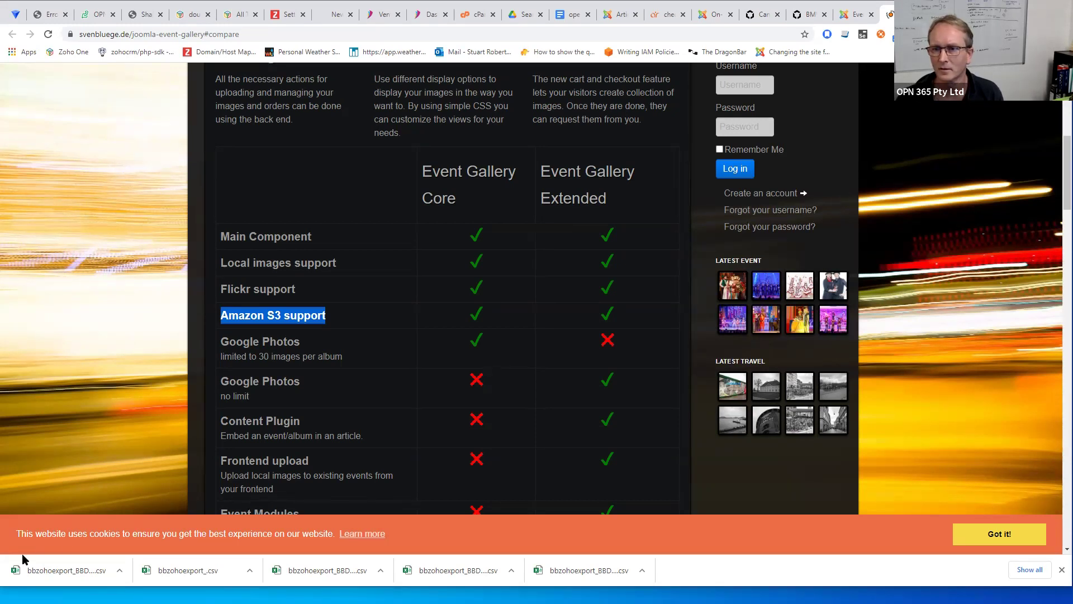
click(851, 16)
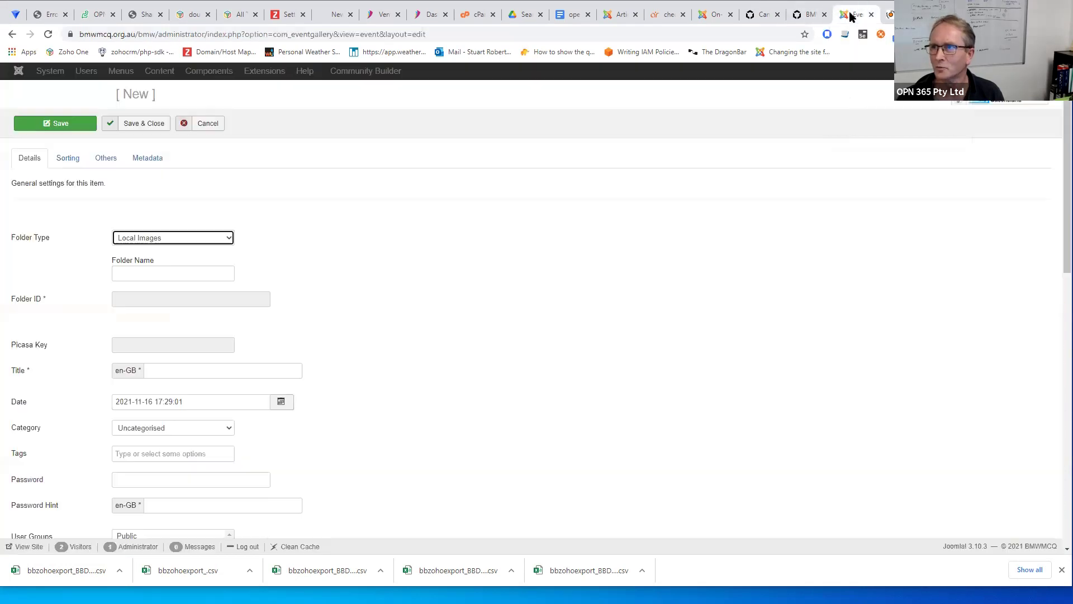